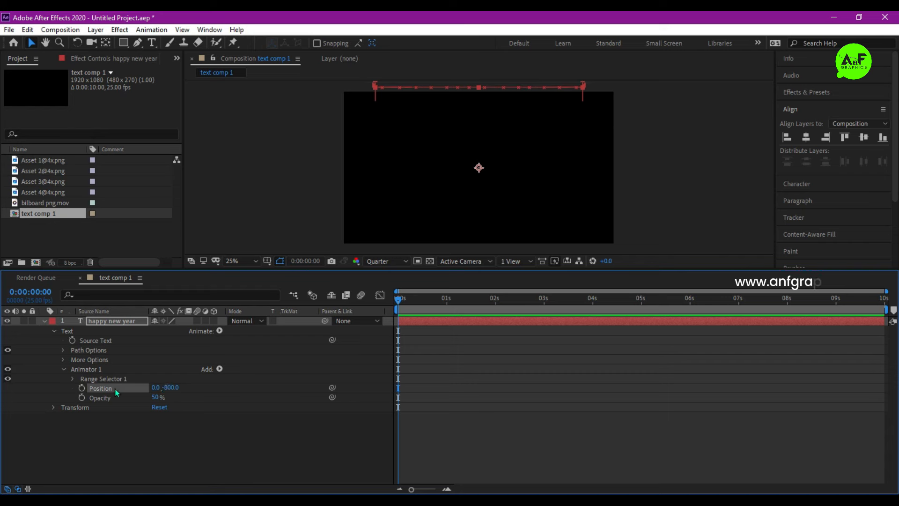
# Step: Keyframe the text animator's Range Selector Start from 0% at 0 seconds to 100% at 1 second and preview it
pyautogui.click(73, 379)
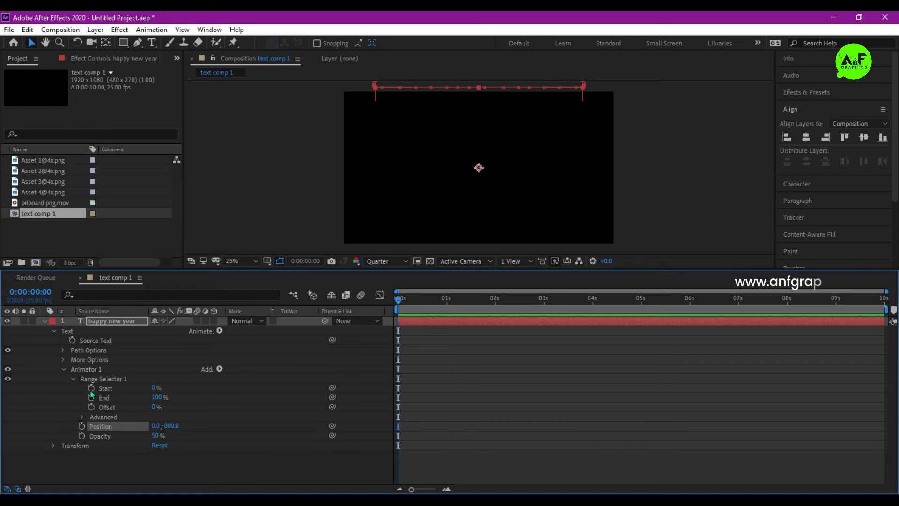
pyautogui.click(92, 388)
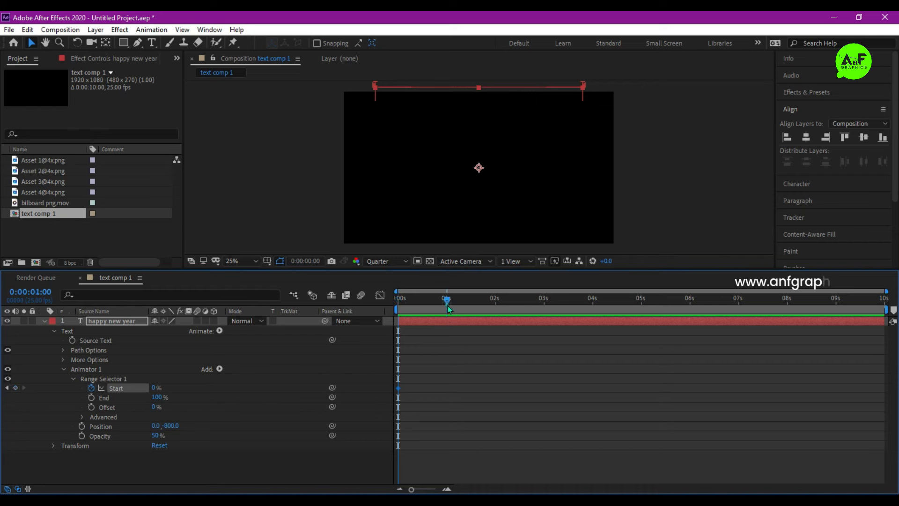
pyautogui.click(156, 387)
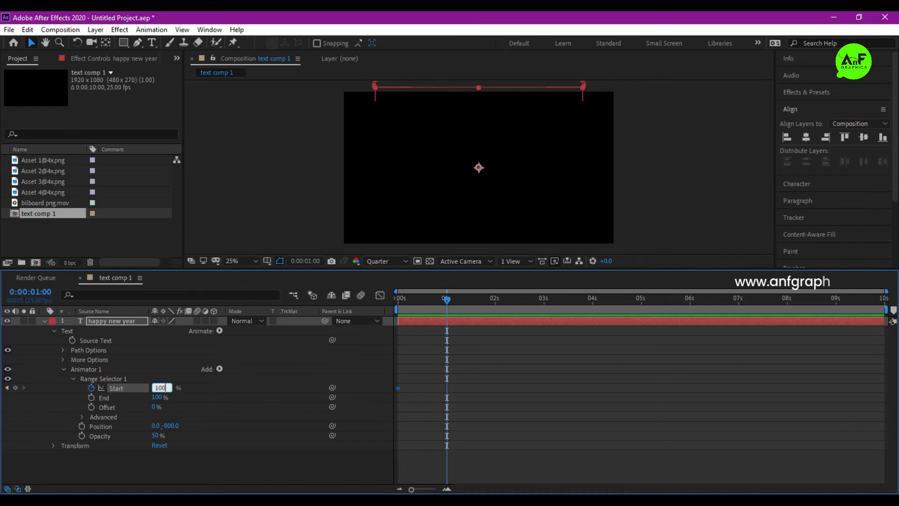
pyautogui.press('Return')
pyautogui.press('Home')
pyautogui.press('space')
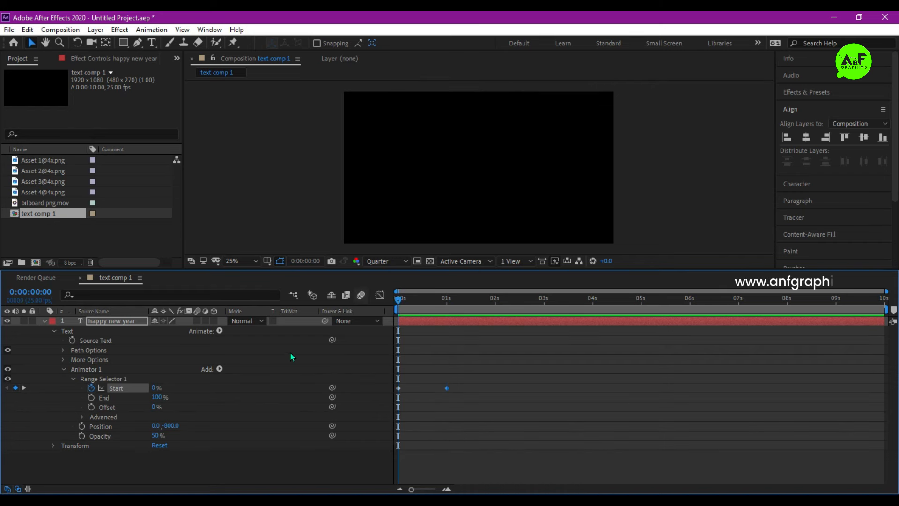
pyautogui.press('space')
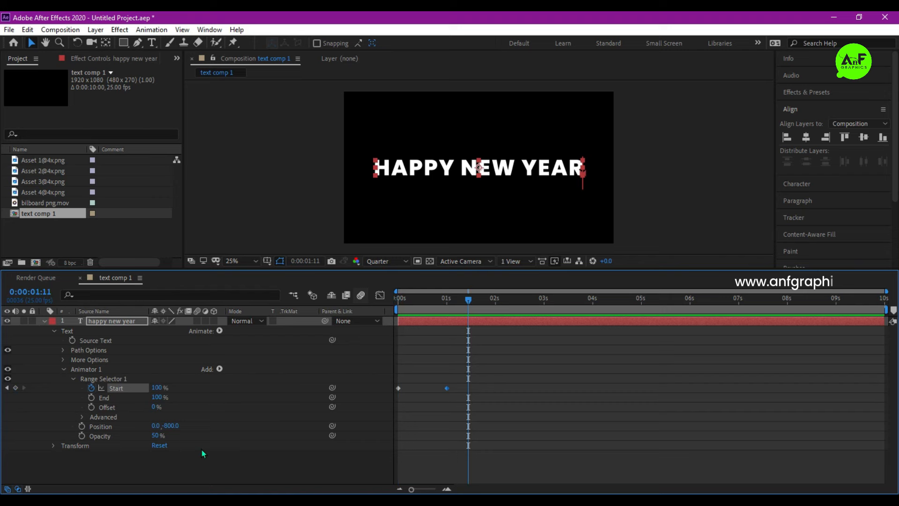
# Step: Set the Range Selector's advanced Ease High and Ease Low to 50% each and preview the animation from the start
pyautogui.click(63, 369)
pyautogui.click(63, 370)
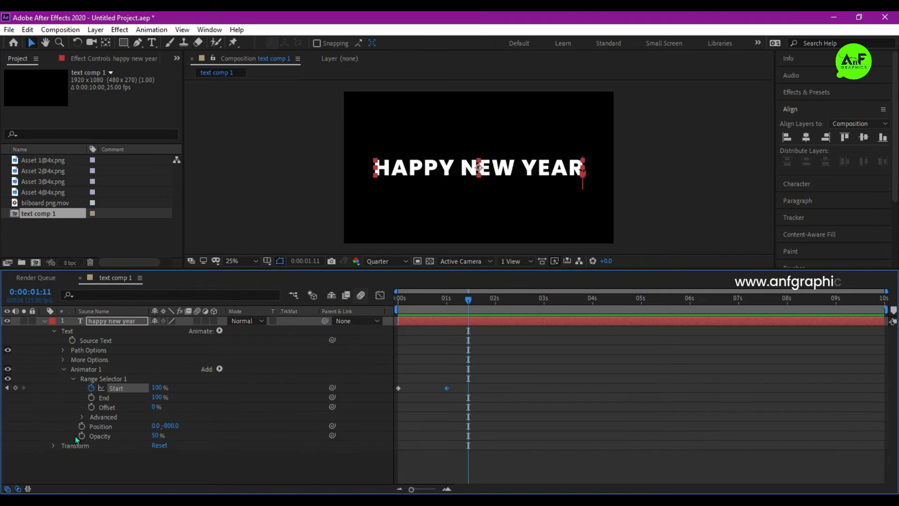
pyautogui.click(81, 417)
pyautogui.click(154, 432)
pyautogui.write('50')
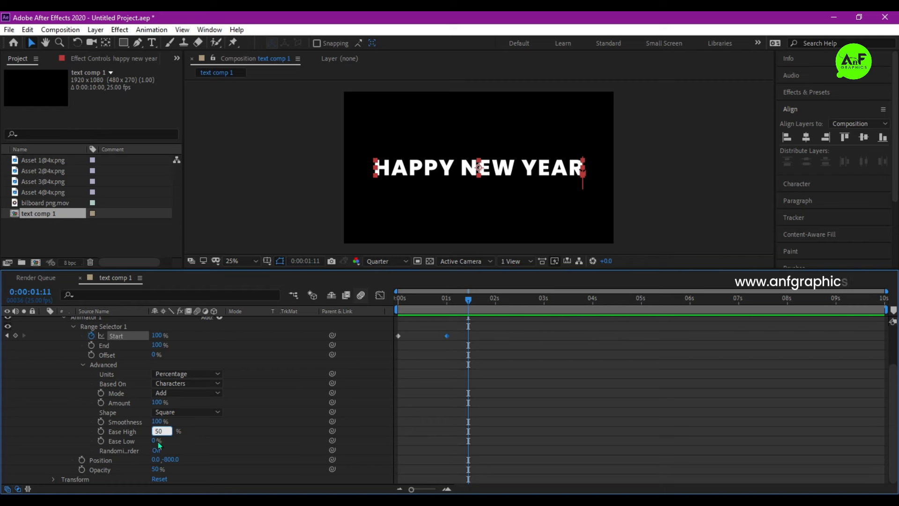
pyautogui.click(153, 440)
pyautogui.write('50')
pyautogui.press('Return')
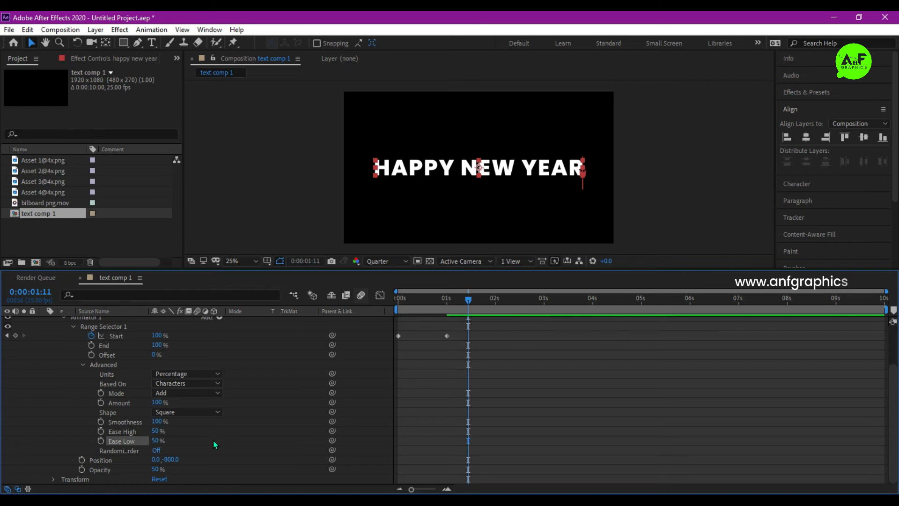
pyautogui.moveTo(412, 305); pyautogui.dragTo(391, 313)
pyautogui.press('space')
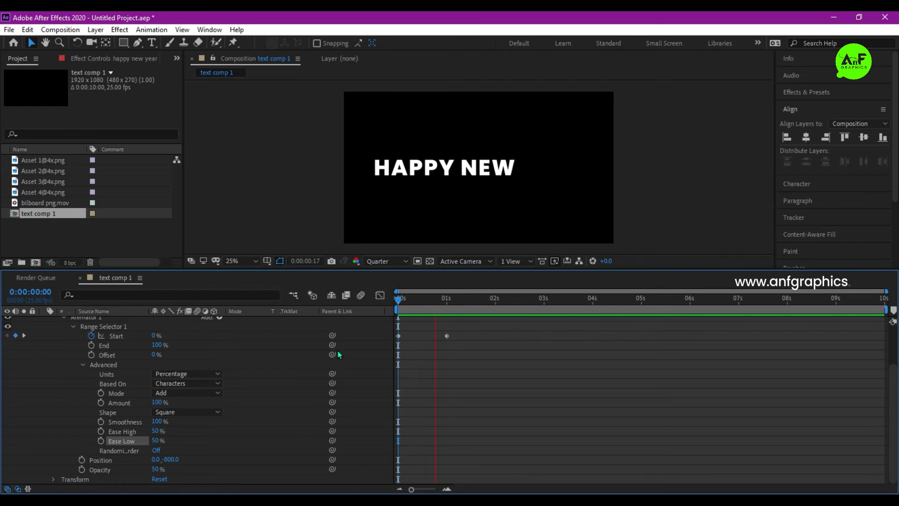
pyautogui.press('space')
# Step: Apply the Warp effect to the happy new year text with the Arc Upper style and preview it from the start
pyautogui.click(807, 92)
pyautogui.click(792, 107)
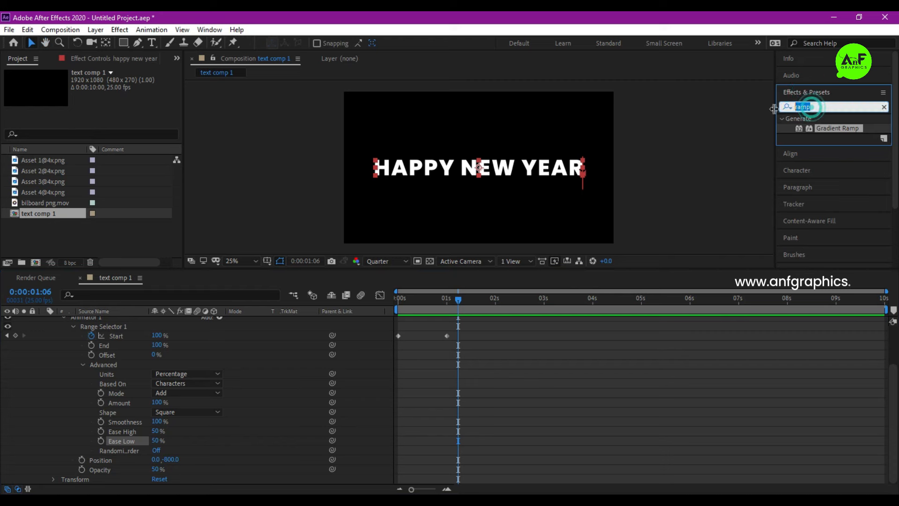
pyautogui.write('warp')
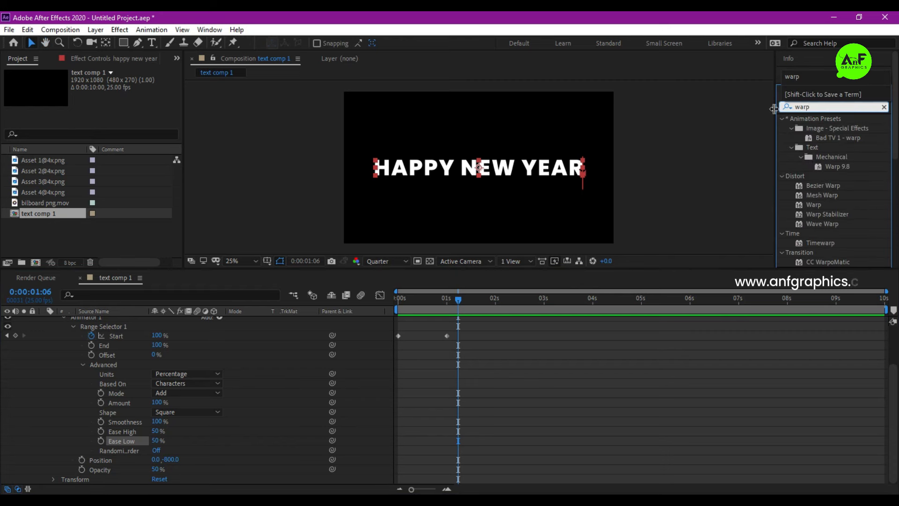
pyautogui.doubleClick(815, 205)
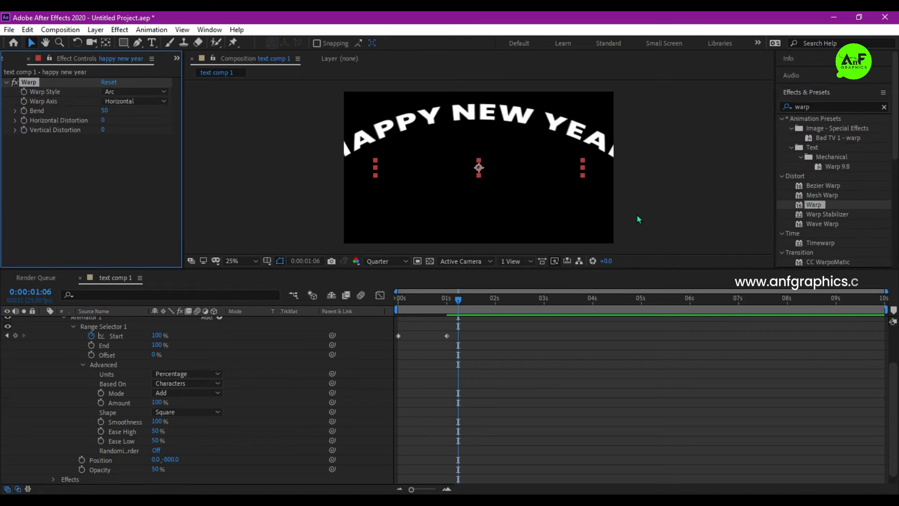
pyautogui.click(135, 94)
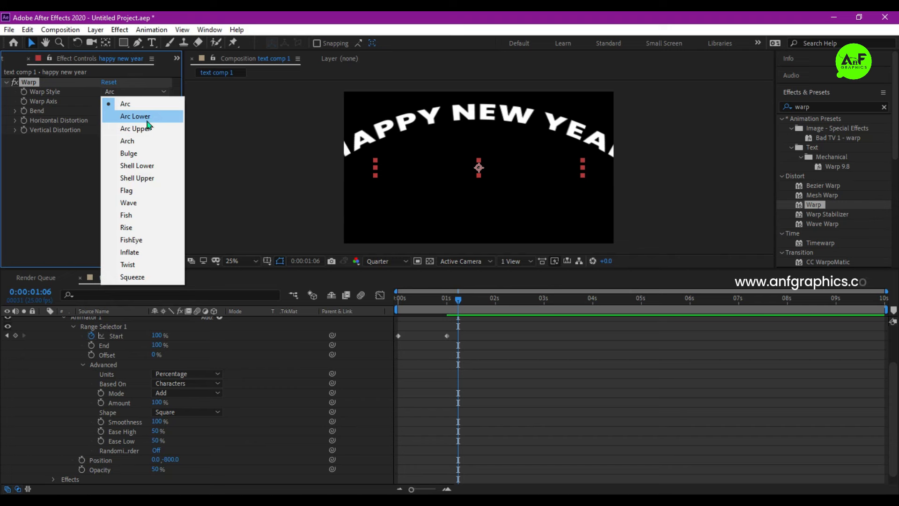
pyautogui.click(141, 128)
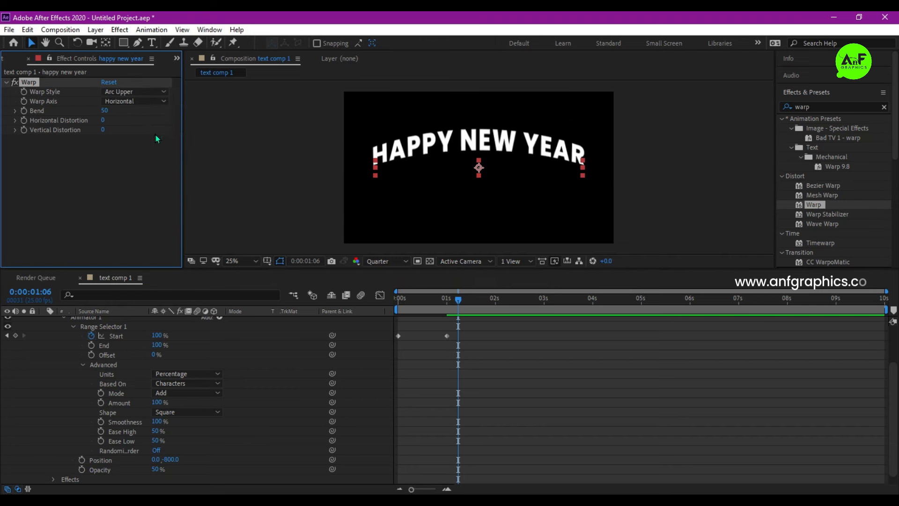
pyautogui.click(398, 305)
pyautogui.press('space')
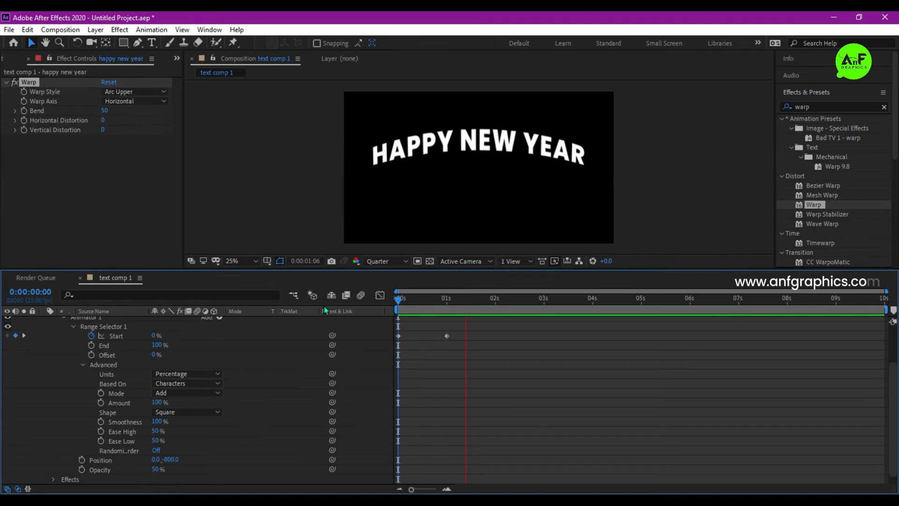
pyautogui.press('space')
# Step: Create shapes from the happy new year text layer and place the resulting outlines layer below the text layer
pyautogui.scroll(3, 51, 350)
pyautogui.click(44, 321)
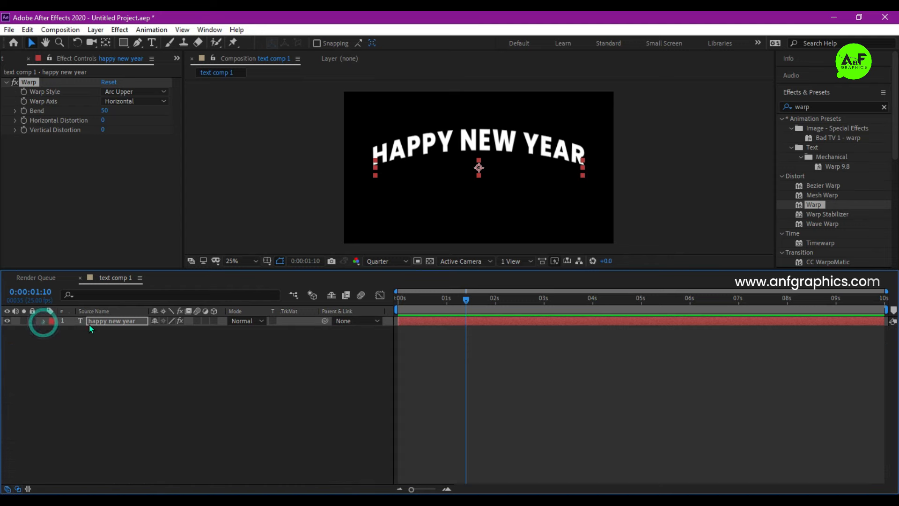
pyautogui.click(111, 321)
pyautogui.rightClick(105, 324)
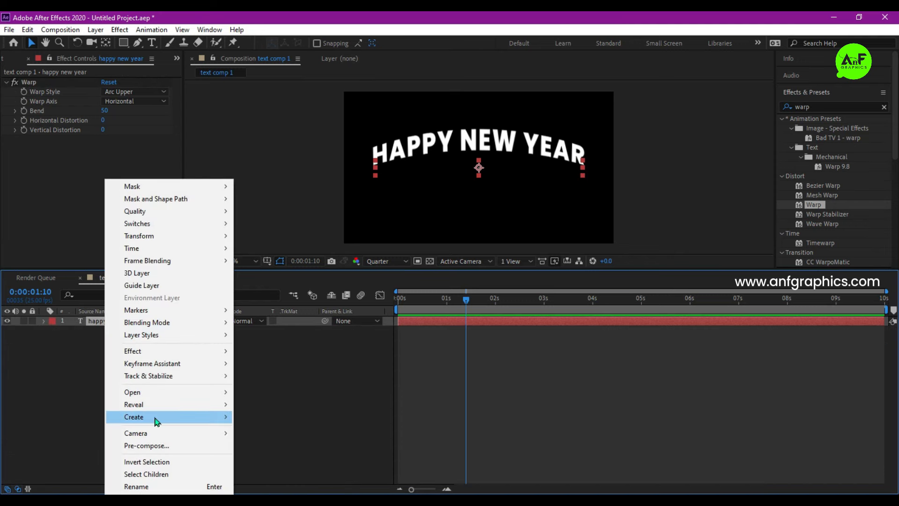
pyautogui.moveTo(154, 416)
pyautogui.click(279, 427)
pyautogui.moveTo(108, 322); pyautogui.dragTo(110, 347)
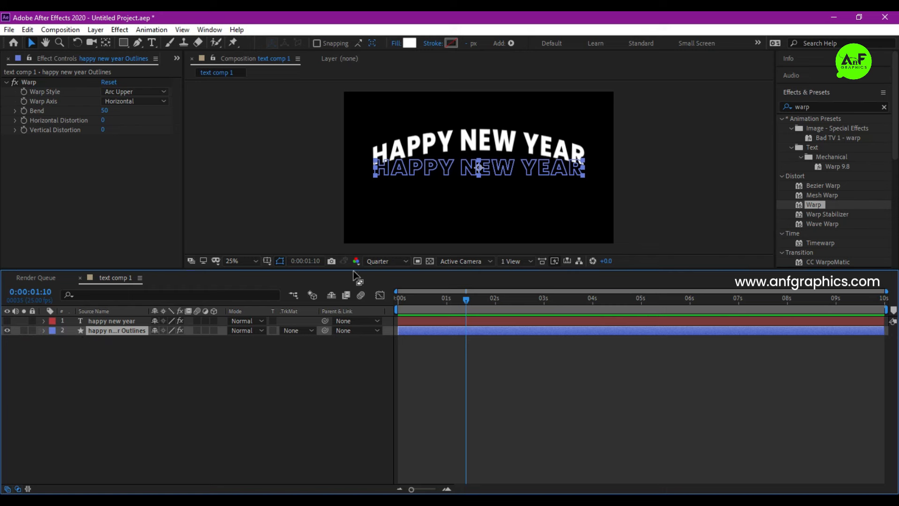
# Step: Apply the Fill effect to the outlines layer and set its color to purple, about #7E0AC7
pyautogui.doubleClick(806, 105)
pyautogui.write('fill')
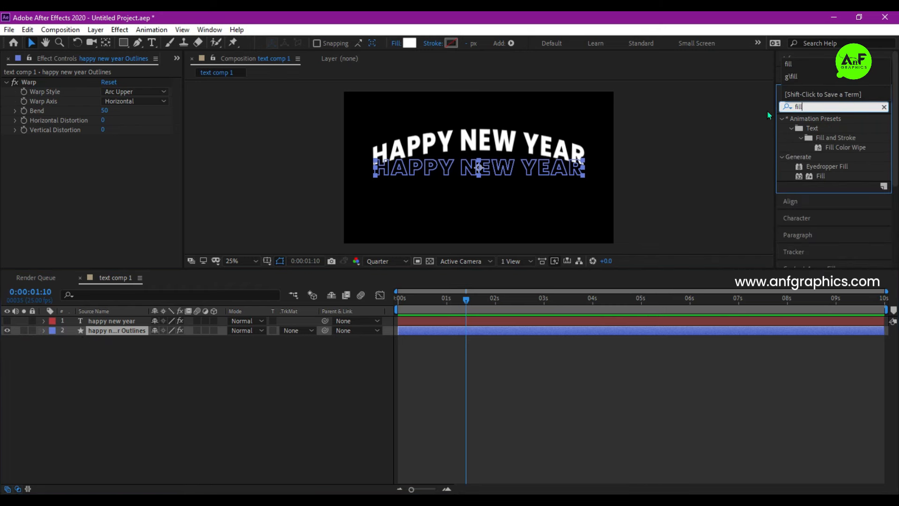
pyautogui.doubleClick(819, 176)
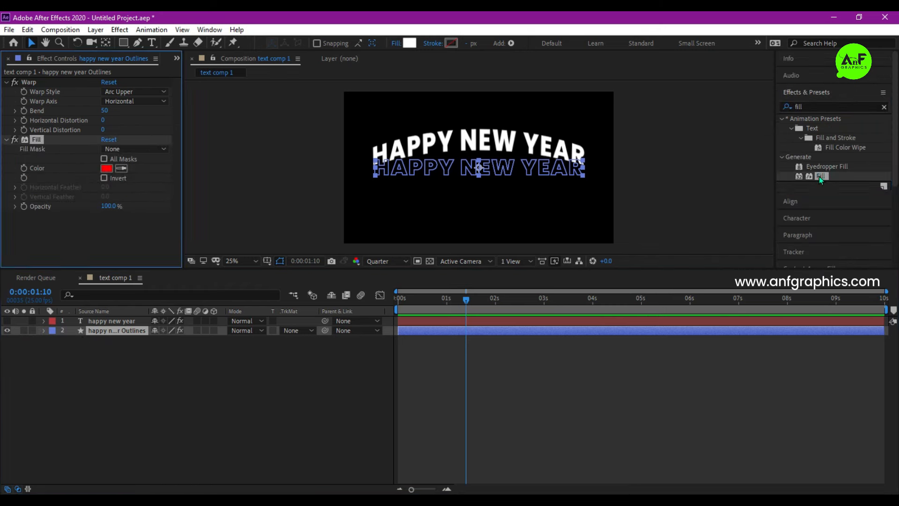
pyautogui.click(107, 171)
pyautogui.moveTo(224, 215); pyautogui.dragTo(203, 221)
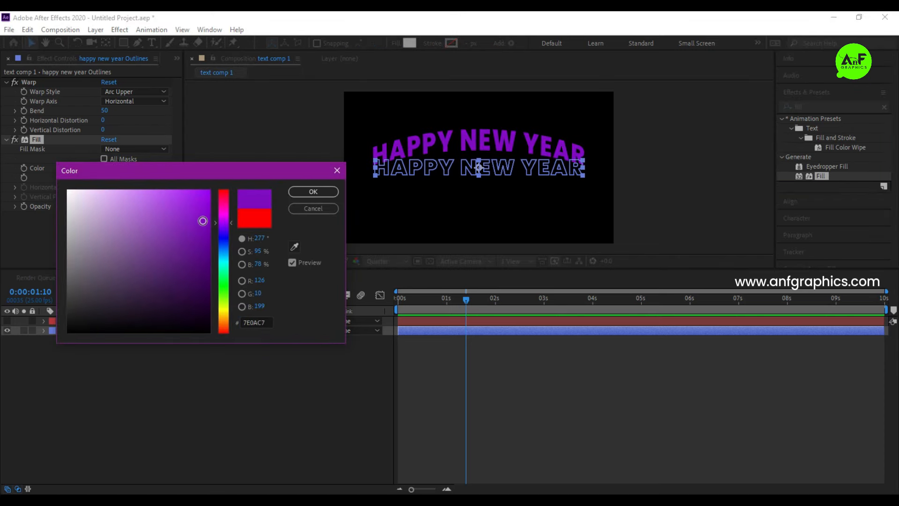
pyautogui.click(313, 191)
# Step: Add a Repeater to the outlines layer's contents and set its copies to 100
pyautogui.click(44, 331)
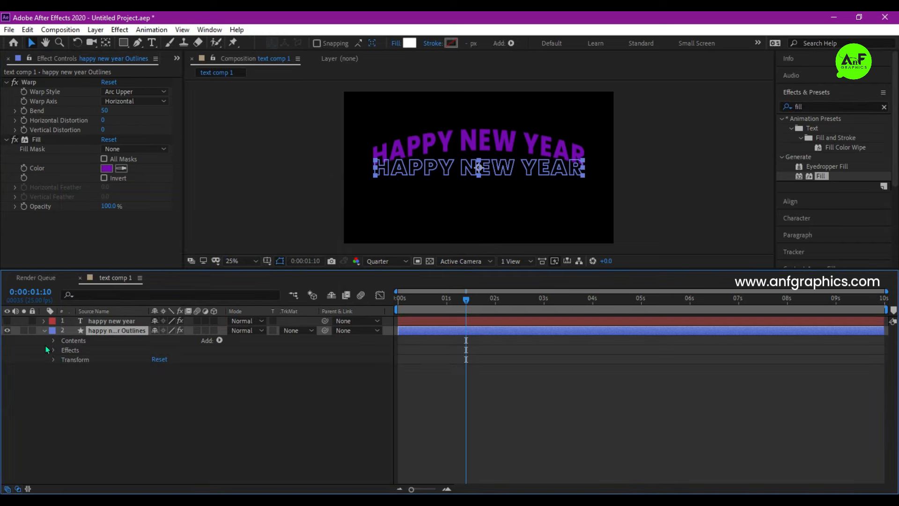
pyautogui.click(218, 340)
pyautogui.click(246, 256)
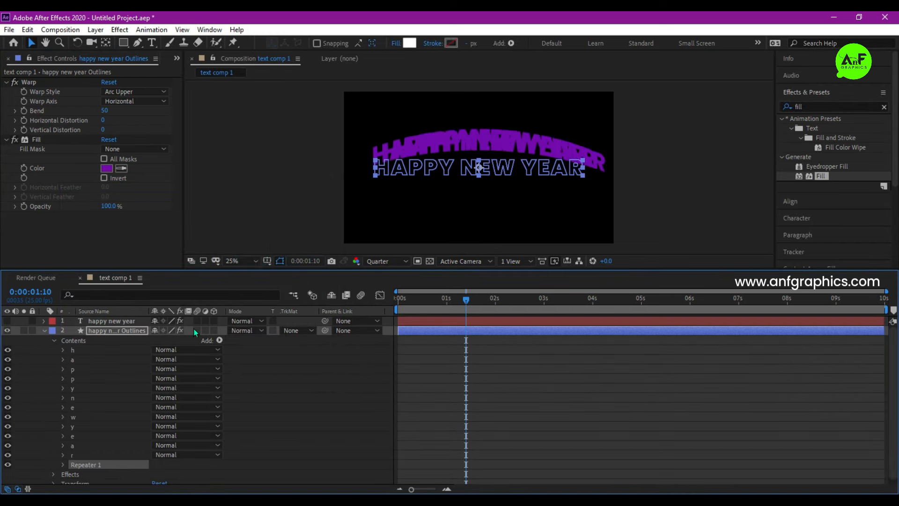
pyautogui.scroll(-1, 125, 439)
pyautogui.click(63, 460)
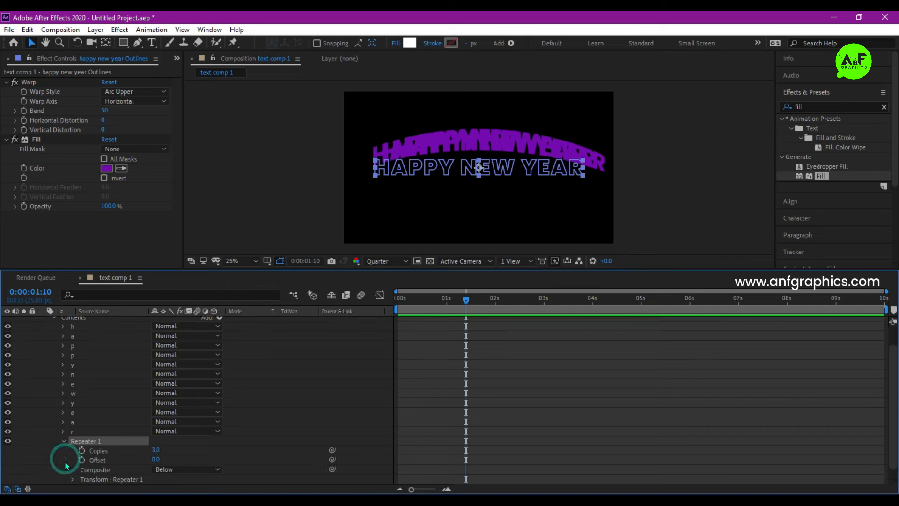
pyautogui.write('100')
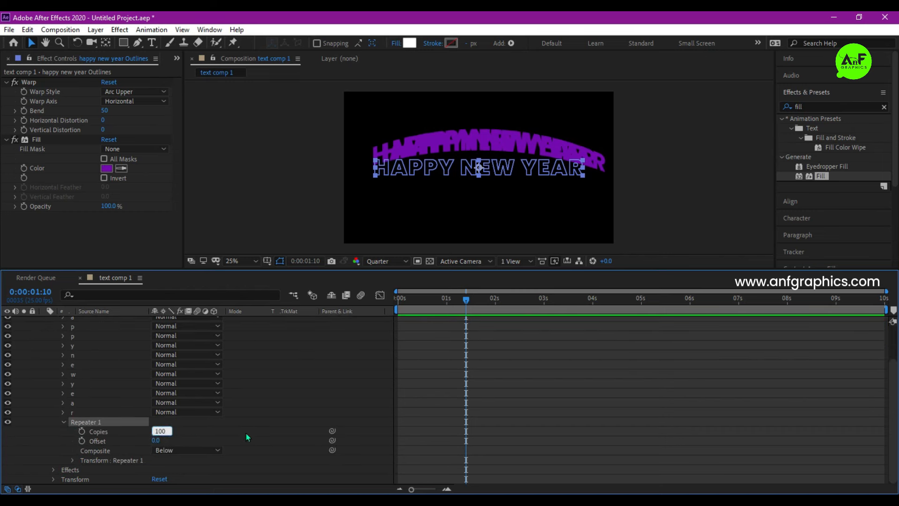
pyautogui.press('Return')
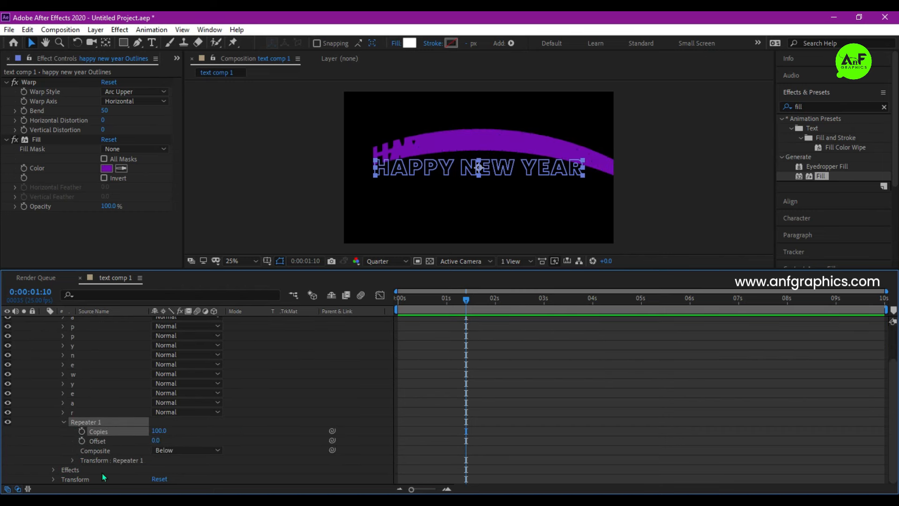
# Step: Set the Repeater's transform position to 1.0, 1.0 and return to the start of the timeline
pyautogui.click(74, 460)
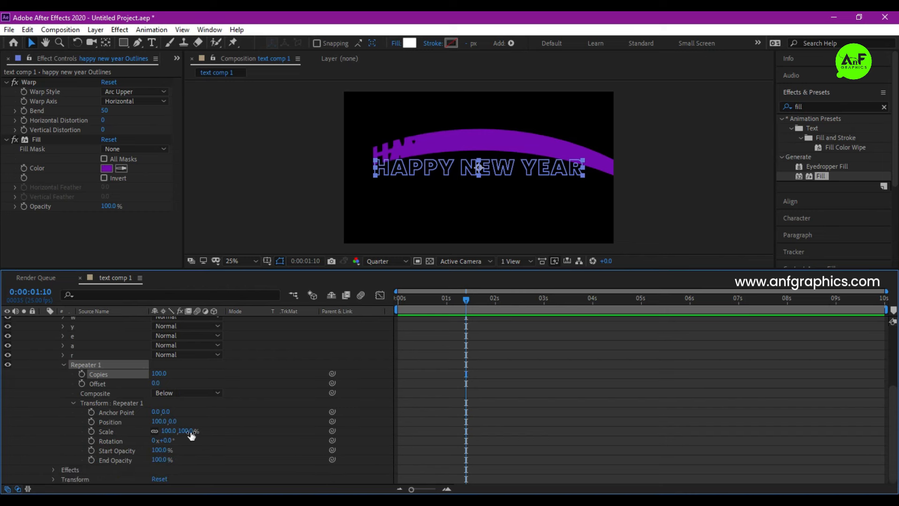
pyautogui.click(160, 422)
pyautogui.write('1')
pyautogui.click(183, 423)
pyautogui.click(166, 422)
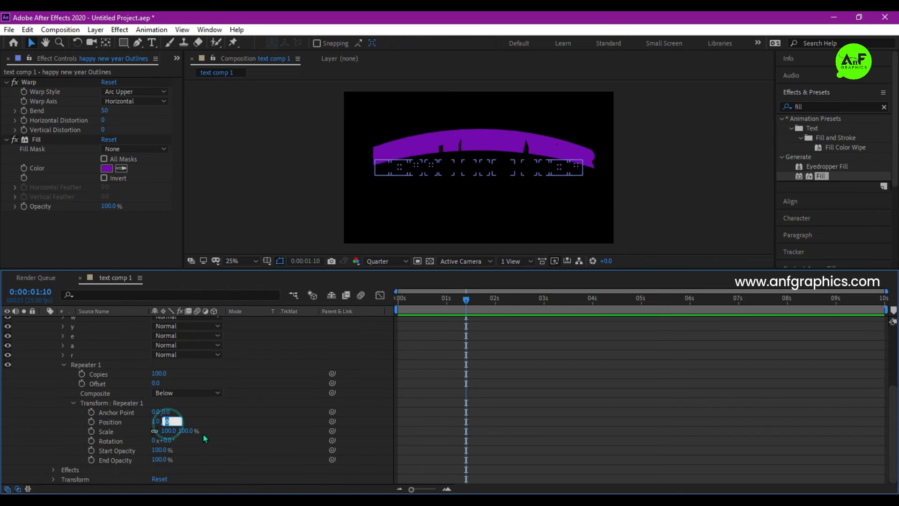
pyautogui.write('1')
pyautogui.moveTo(406, 301); pyautogui.dragTo(390, 316)
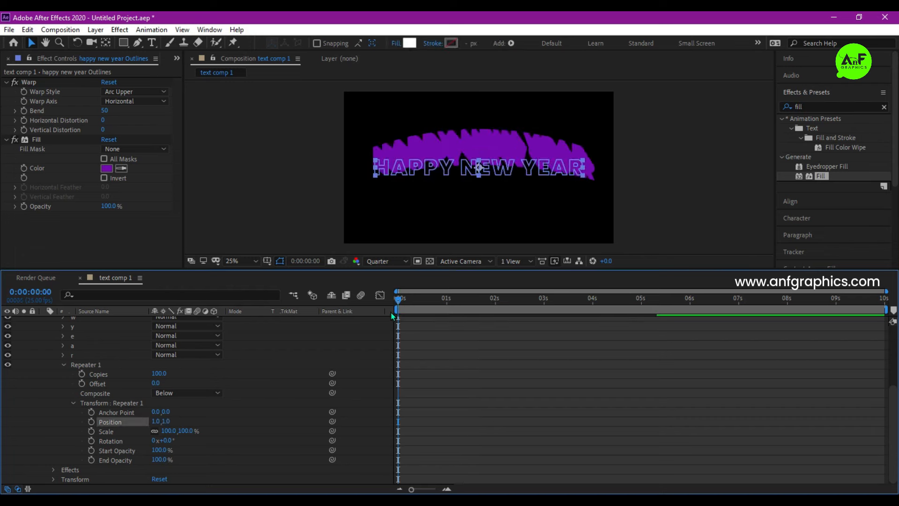
# Step: Collapse the outlines layer, make the happy new year text layer visible again, and preview the animation
pyautogui.scroll(5, 46, 349)
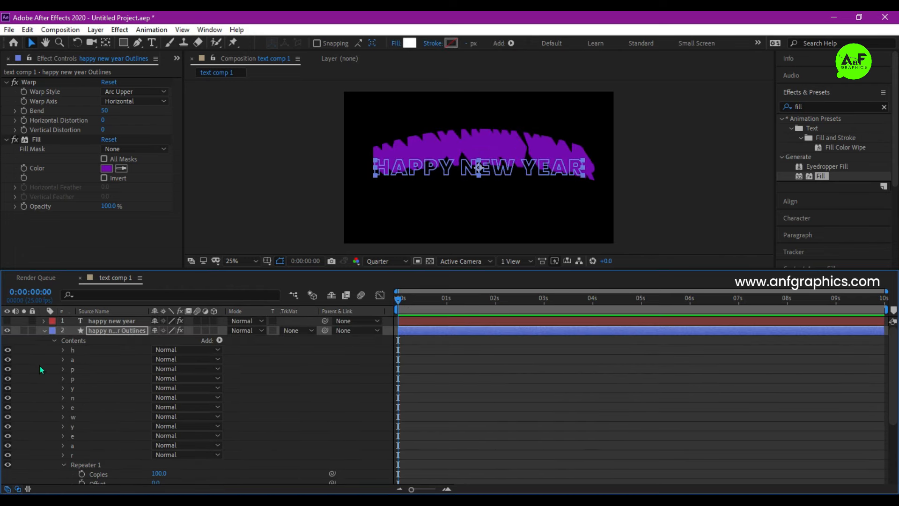
pyautogui.click(45, 330)
pyautogui.click(7, 321)
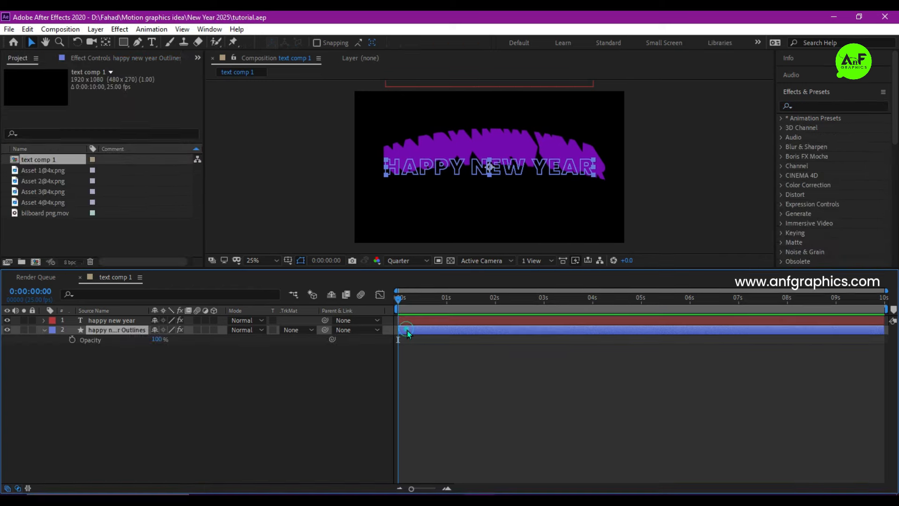
pyautogui.press('space')
pyautogui.press('space')
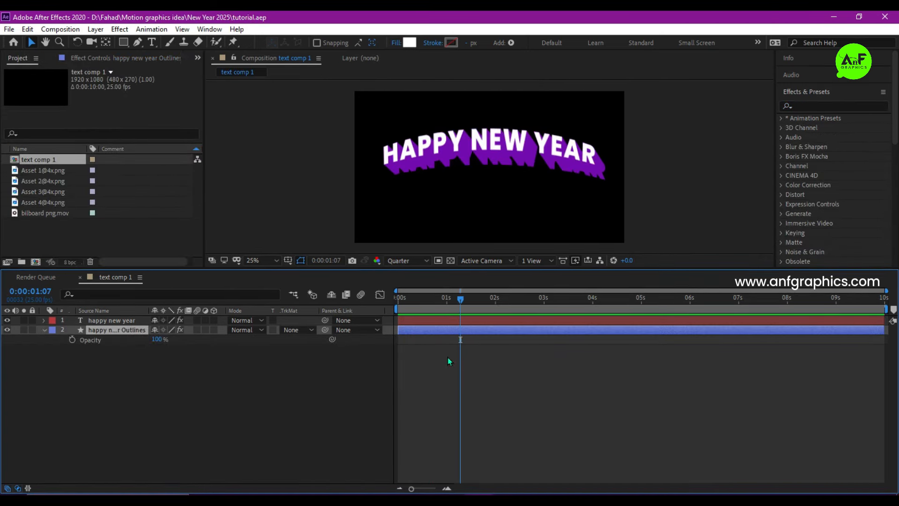
# Step: Keyframe the outlines layer's opacity from 0% just after 1 second to 100% at 0:00:01:07, preview the fade, and save the project
pyautogui.click(73, 340)
pyautogui.moveTo(460, 299); pyautogui.dragTo(451, 300)
pyautogui.moveTo(158, 341); pyautogui.dragTo(97, 343)
pyautogui.moveTo(451, 299); pyautogui.dragTo(384, 299)
pyautogui.press('space')
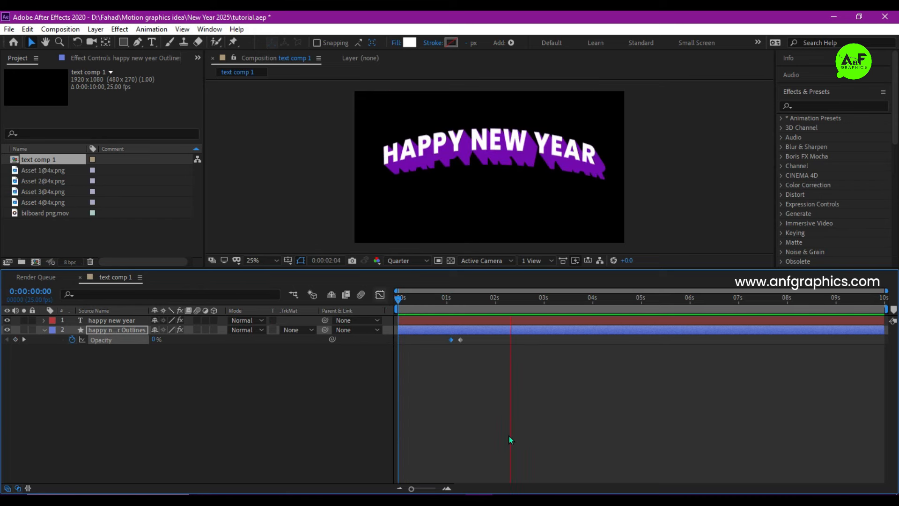
pyautogui.press('space')
pyautogui.hotkey('ctrl', 's')
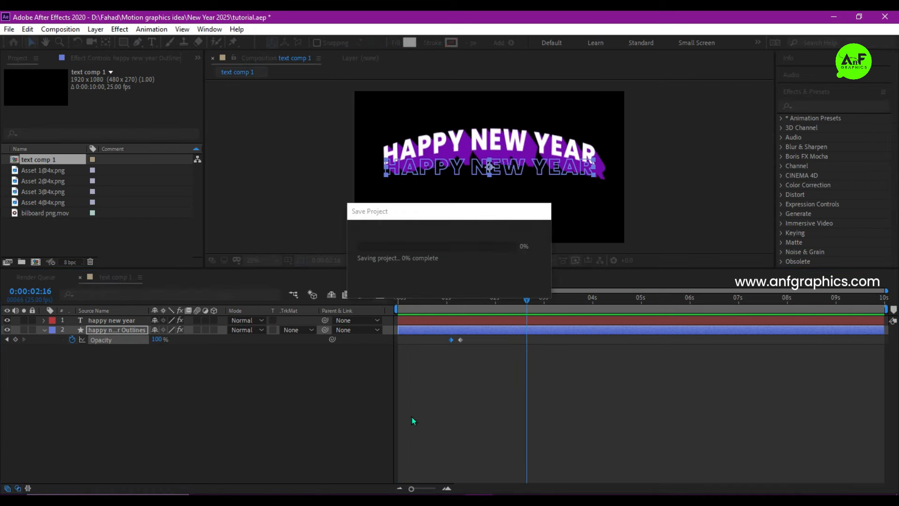
# Step: Create a 1920 x 1080, 25 fps, 10-second composition named "text comp 2" with the CINEMA 4D renderer
pyautogui.click(36, 263)
pyautogui.write('text comp')
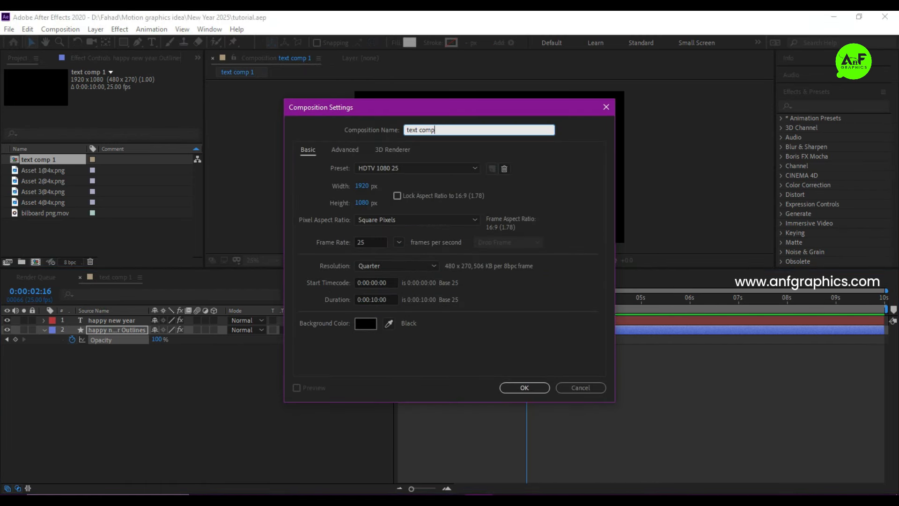
pyautogui.write(' 2')
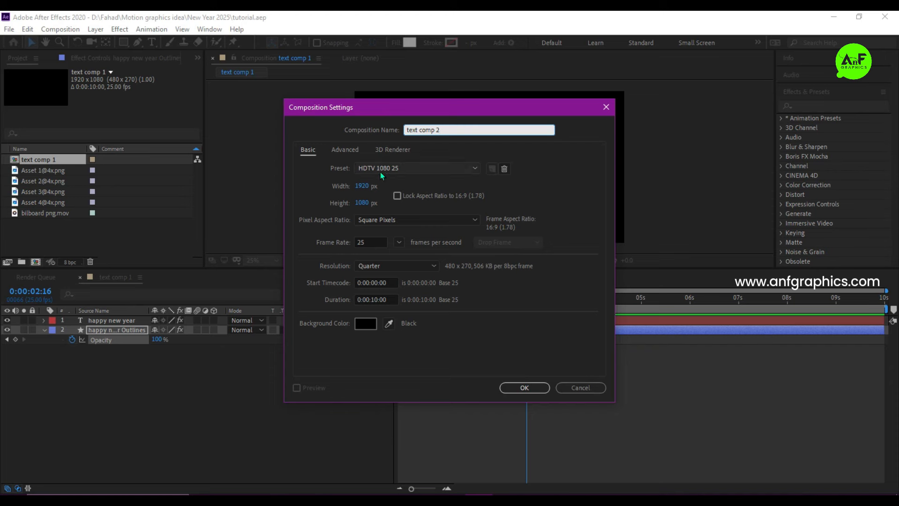
pyautogui.click(394, 150)
pyautogui.click(421, 198)
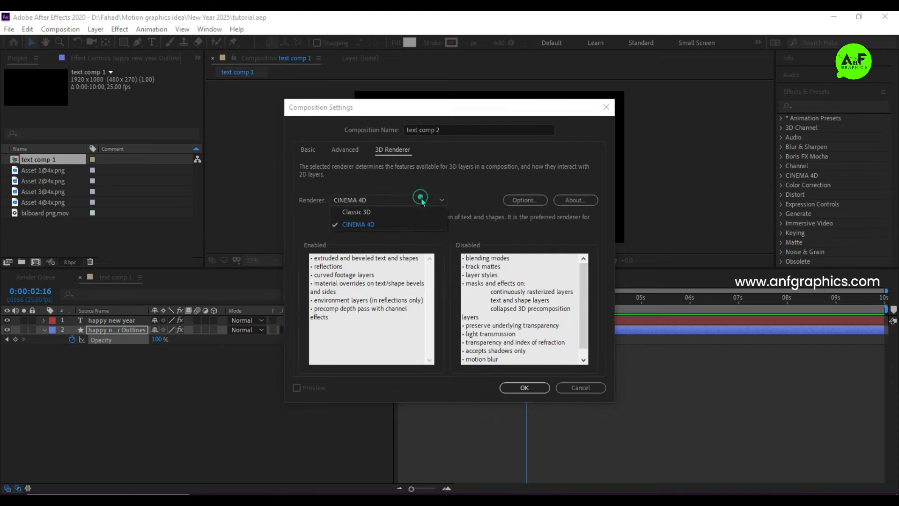
pyautogui.click(370, 224)
pyautogui.click(310, 150)
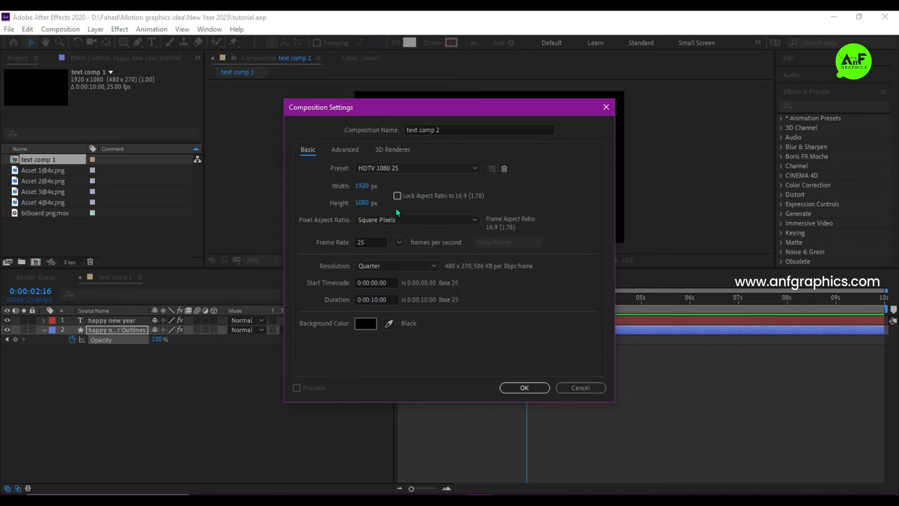
pyautogui.click(525, 388)
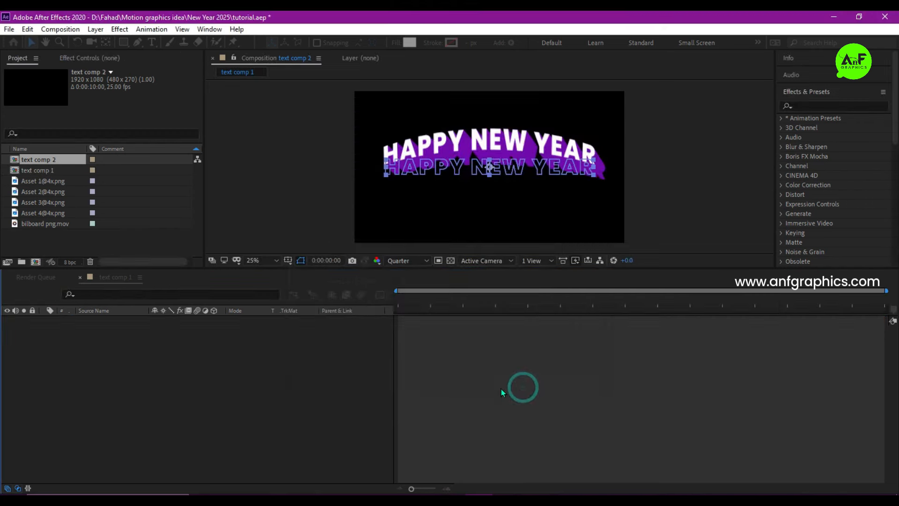
# Step: Add a text layer reading "2025" to the new composition
pyautogui.click(151, 41)
pyautogui.click(457, 158)
pyautogui.write('2025')
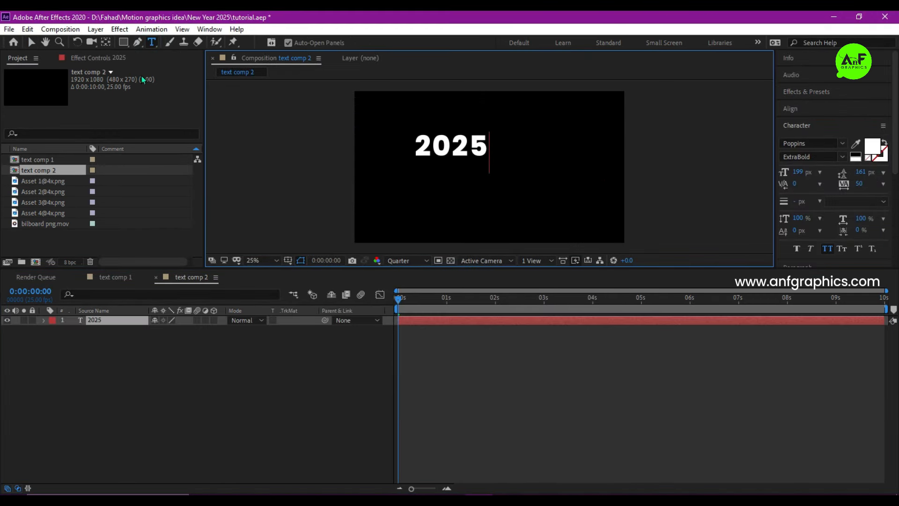
# Step: Center the 2025 layer's anchor point, enlarge the text, and align it to the middle of the composition horizontally and vertically
pyautogui.click(31, 42)
pyautogui.keyDown('ctrl'); pyautogui.doubleClick(106, 43); pyautogui.keyUp('ctrl')
pyautogui.press('v')
pyautogui.moveTo(488, 155); pyautogui.dragTo(533, 170)
pyautogui.moveTo(500, 144); pyautogui.dragTo(576, 165)
pyautogui.doubleClick(565, 164)
pyautogui.click(32, 42)
pyautogui.click(792, 109)
pyautogui.click(805, 133)
pyautogui.click(864, 136)
pyautogui.click(400, 298)
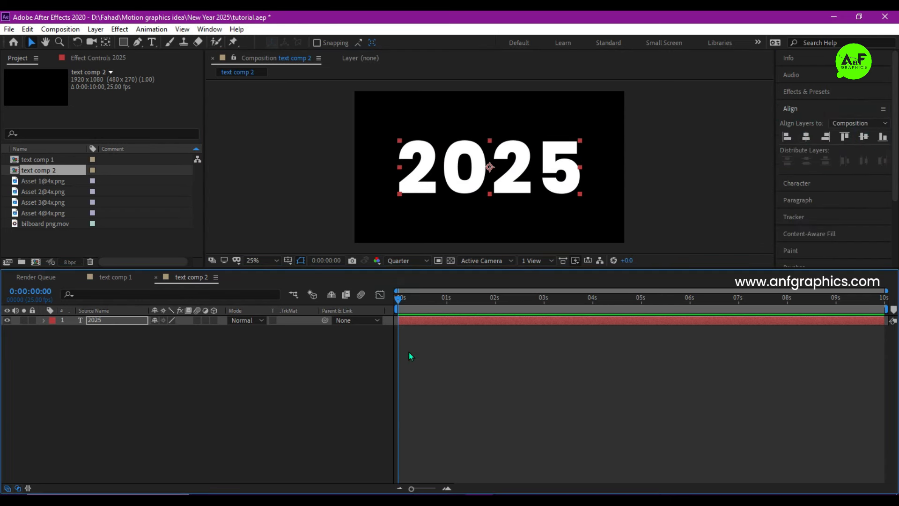
# Step: Make the 2025 layer 3D and set its extrusion depth to 100
pyautogui.click(213, 320)
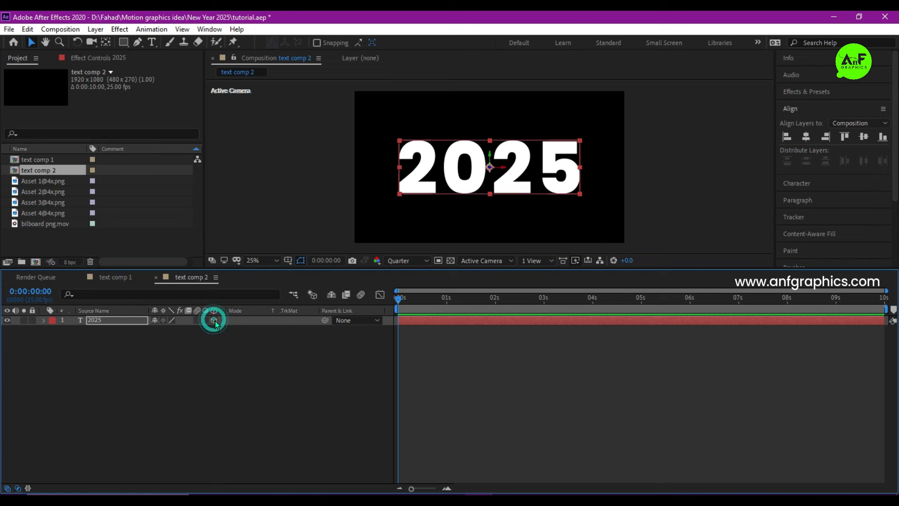
pyautogui.click(42, 321)
pyautogui.click(53, 351)
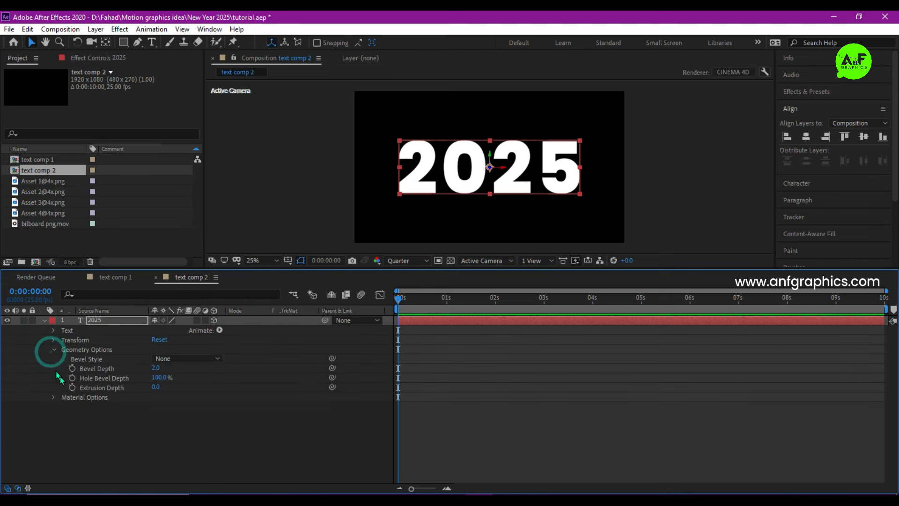
pyautogui.click(155, 388)
pyautogui.write('100')
pyautogui.press('Return')
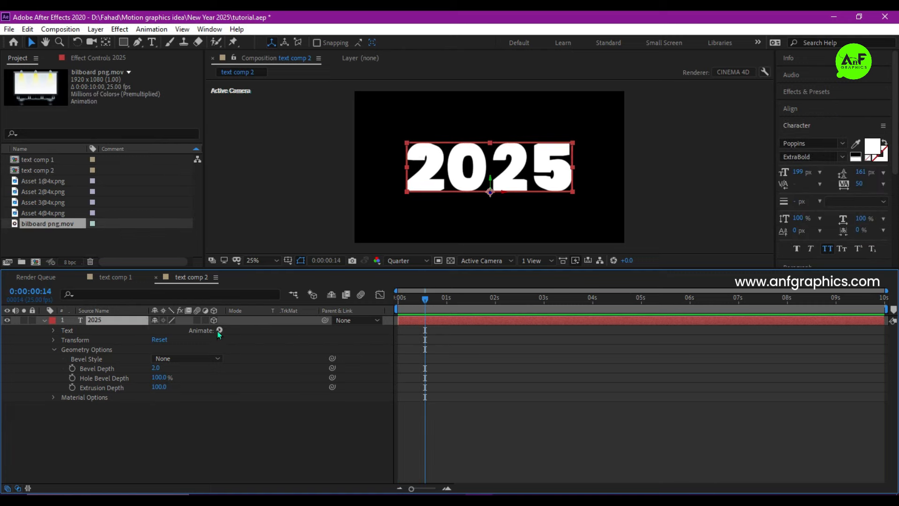
# Step: Add an RGB side color animator to the 2025 text, set it to purple 8E0DA9, and collapse the layer
pyautogui.click(219, 330)
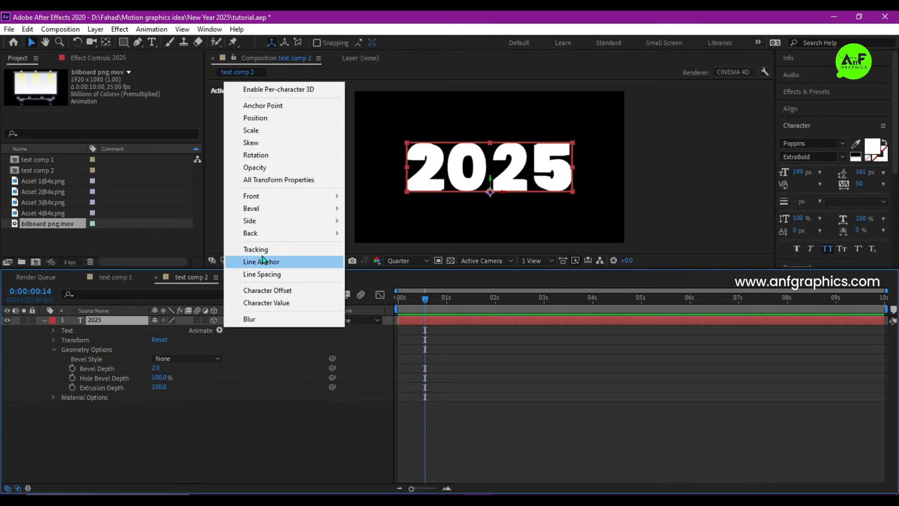
pyautogui.moveTo(266, 220)
pyautogui.moveTo(374, 224)
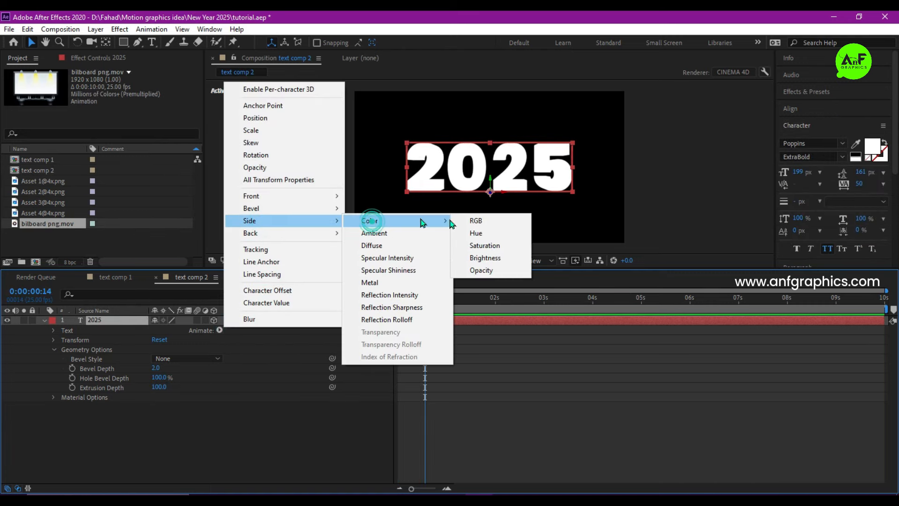
pyautogui.click(473, 220)
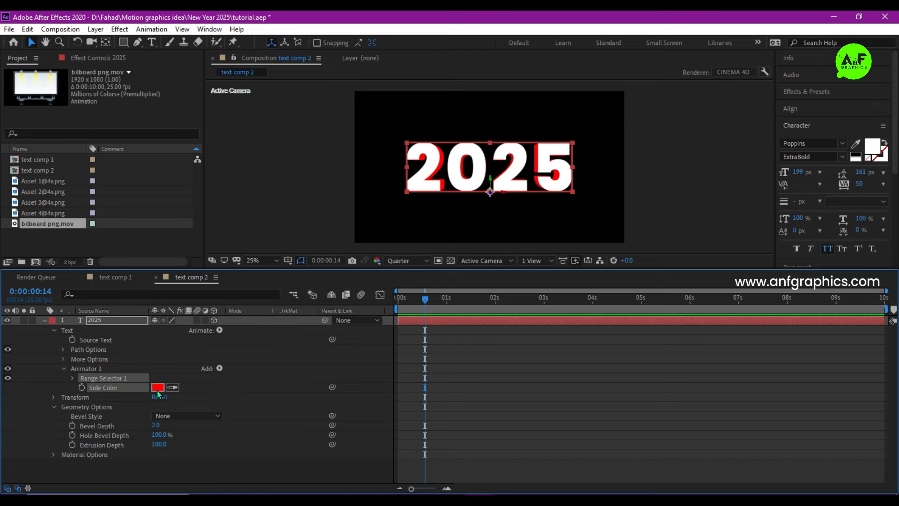
pyautogui.click(157, 388)
pyautogui.click(224, 210)
pyautogui.click(199, 236)
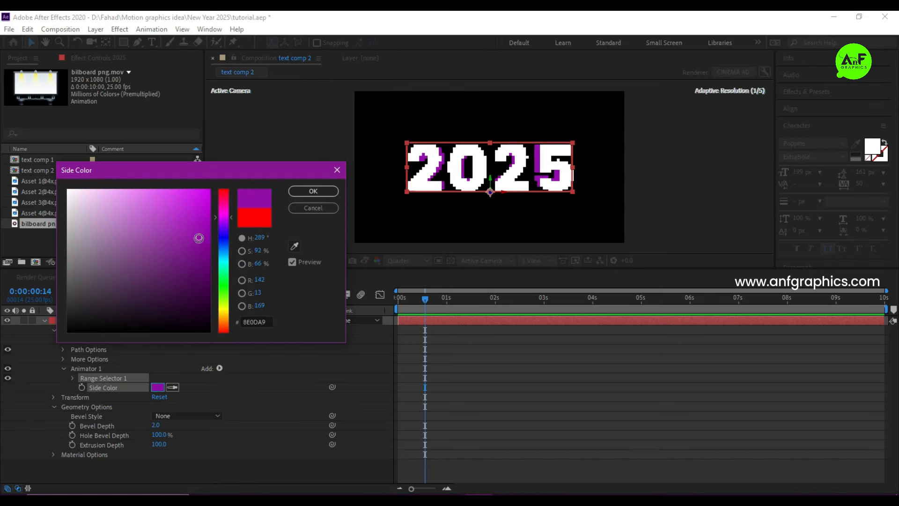
pyautogui.click(313, 191)
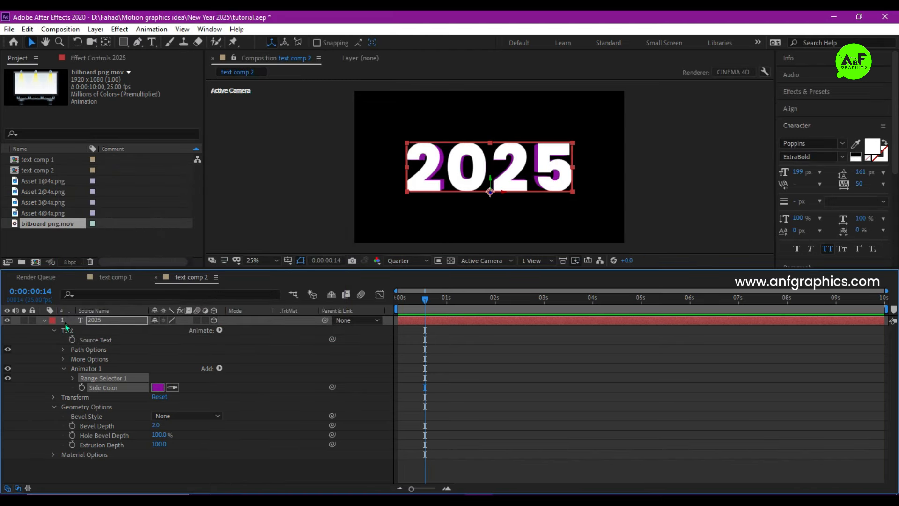
pyautogui.click(44, 320)
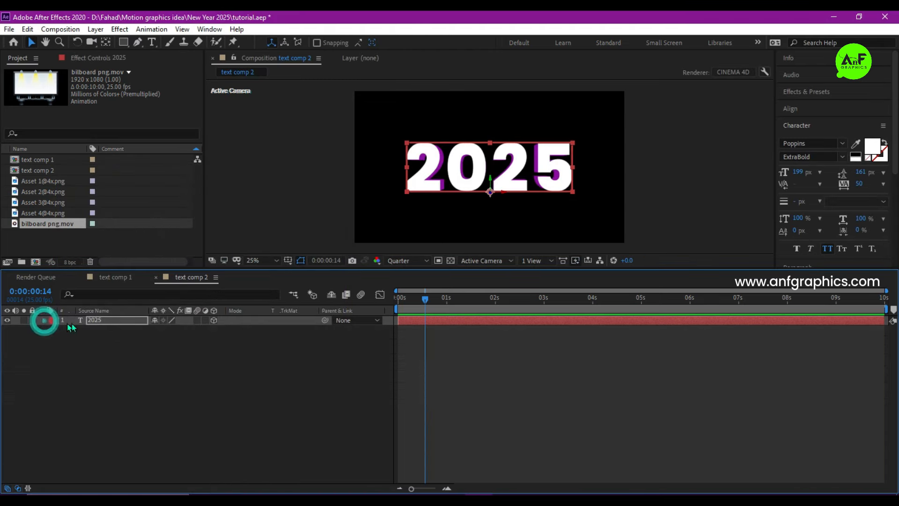
# Step: Change the 2025 text's fill color to bright magenta
pyautogui.click(874, 150)
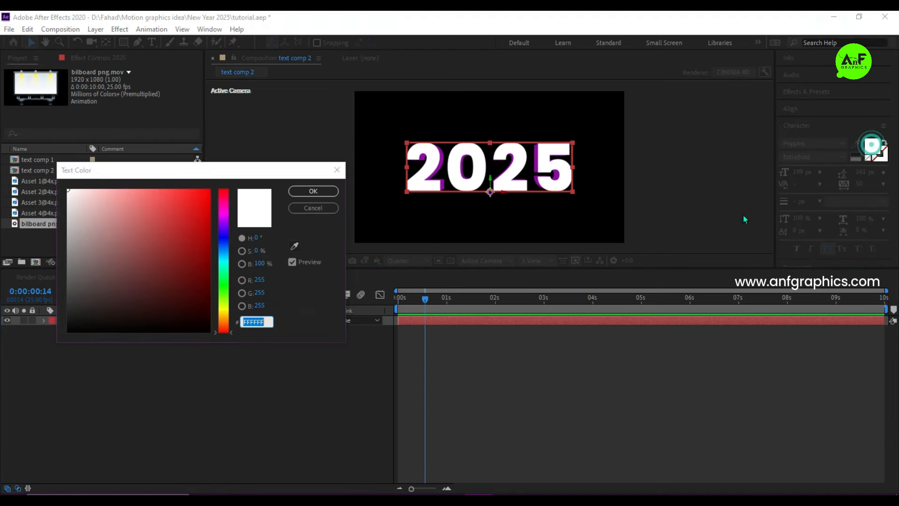
pyautogui.click(224, 212)
pyautogui.moveTo(201, 197); pyautogui.dragTo(209, 190)
pyautogui.click(305, 192)
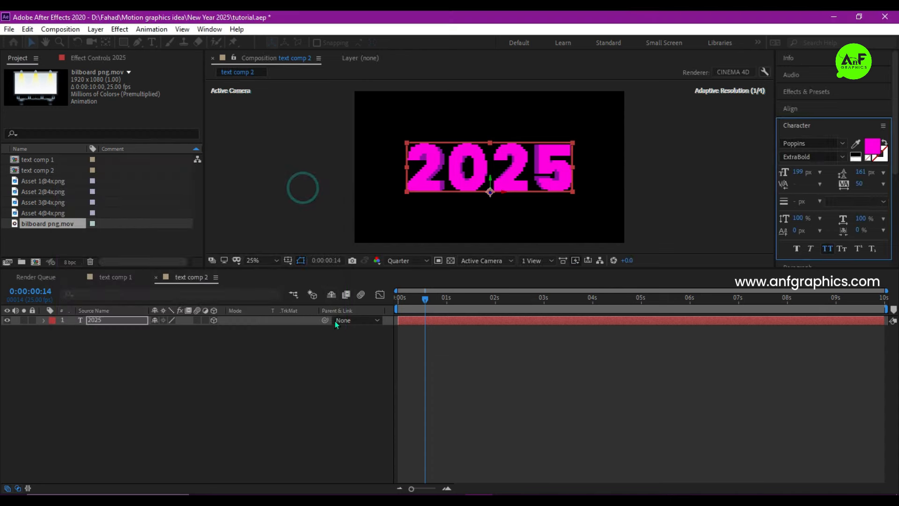
# Step: Duplicate the 2025 layer three times
pyautogui.click(103, 322)
pyautogui.hotkey('ctrl', 'd')
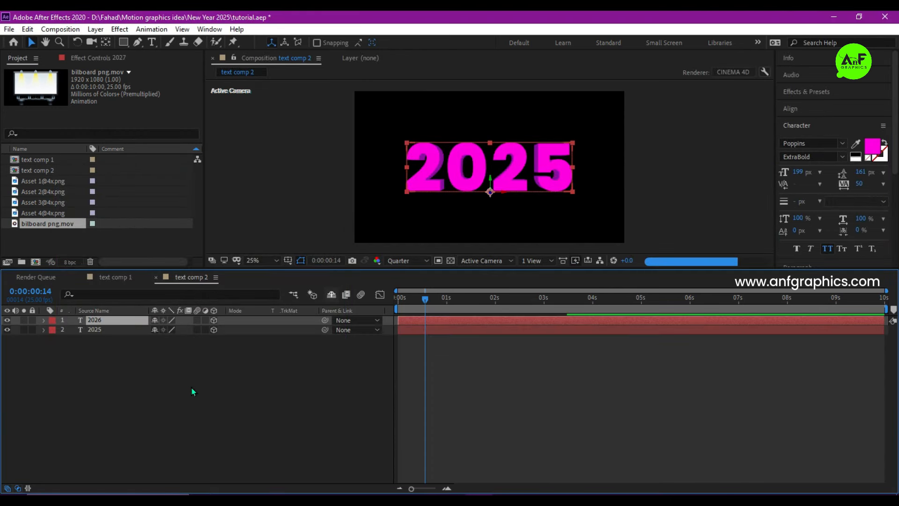
pyautogui.hotkey('ctrl', 'd')
pyautogui.hotkey('ctrl', 'd')
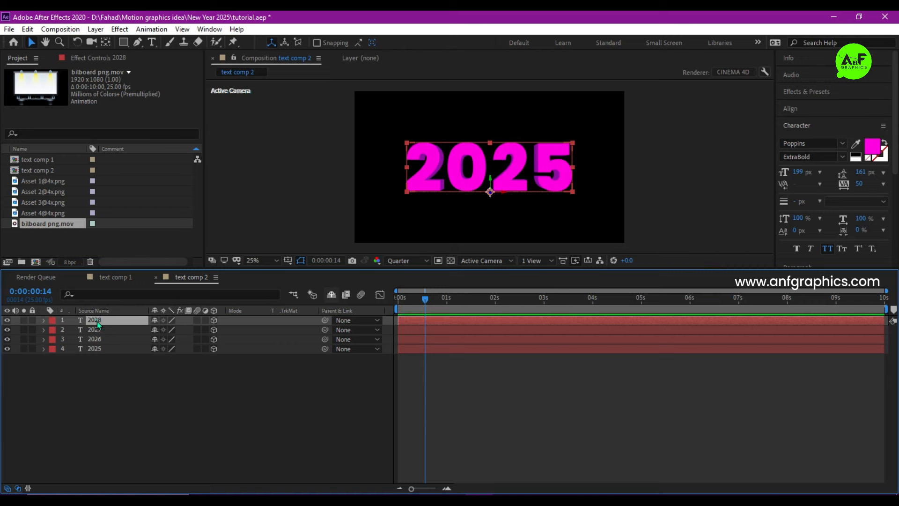
# Step: Replace the text of the four layers with the single digits 2, 0, 2 and 5
pyautogui.doubleClick(97, 321)
pyautogui.write('2')
pyautogui.doubleClick(96, 331)
pyautogui.write('0')
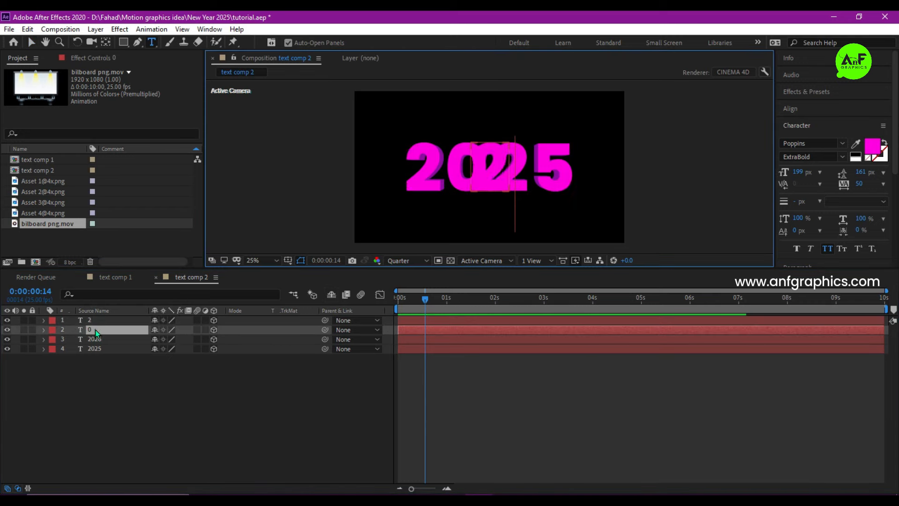
pyautogui.doubleClick(96, 340)
pyautogui.write('6')
pyautogui.doubleClick(97, 347)
pyautogui.write('5')
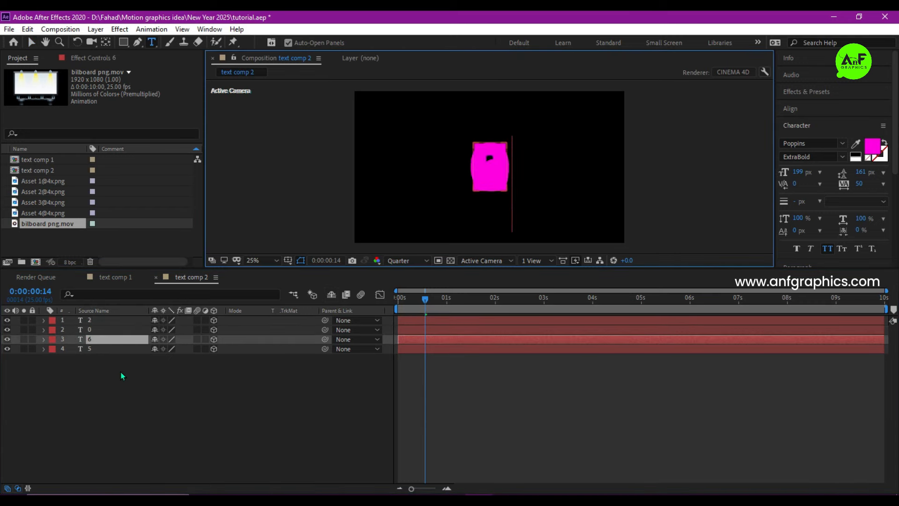
# Step: Arrange the four digits side by side so they read 2025, then select them all
pyautogui.write('v')
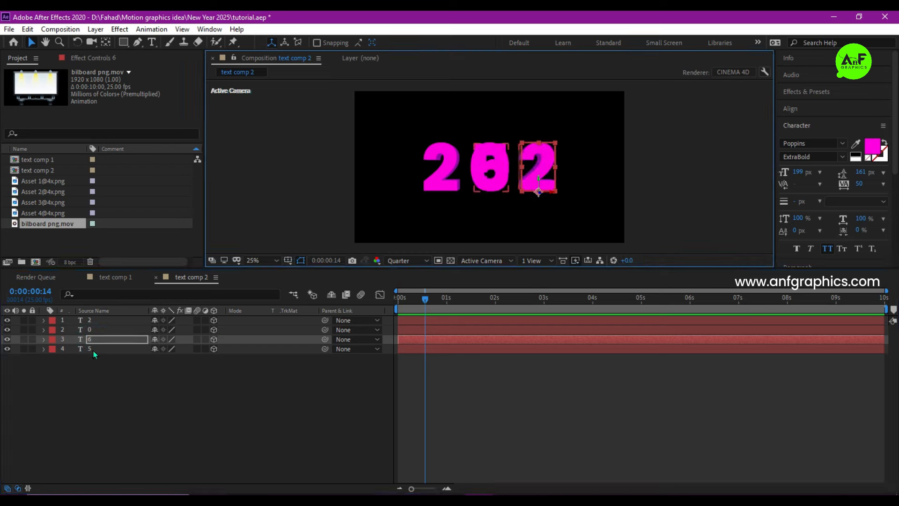
pyautogui.scroll(2, 501, 201)
pyautogui.click(592, 207)
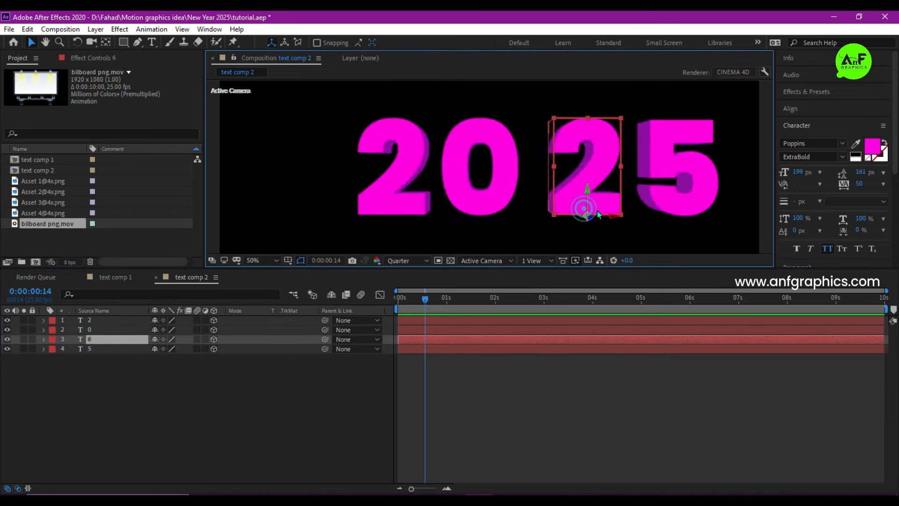
pyautogui.click(682, 204)
pyautogui.scroll(-1, 534, 187)
pyautogui.hotkey('ctrl', 'a')
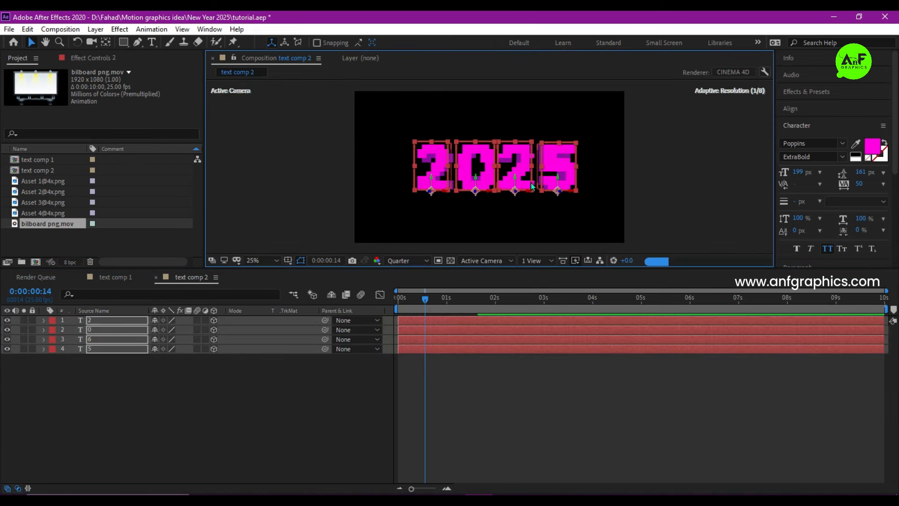
# Step: Turn on the transparency grid and move each digit's anchor point to the center of its digit
pyautogui.click(450, 260)
pyautogui.click(431, 166)
pyautogui.press('y')
pyautogui.click(471, 182)
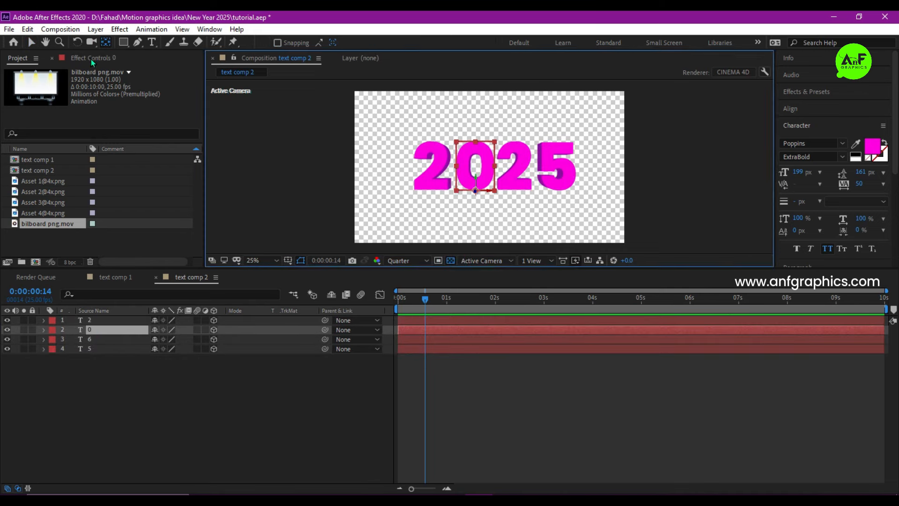
pyautogui.click(515, 176)
pyautogui.click(552, 174)
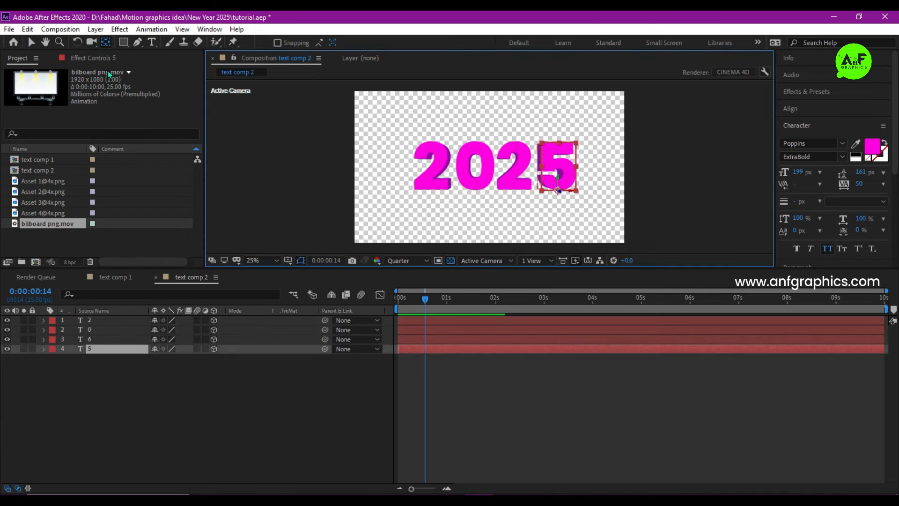
# Step: Set Y Rotation and Z Rotation keyframes for all four digit layers at the start of the timeline
pyautogui.click(30, 44)
pyautogui.moveTo(602, 139); pyautogui.dragTo(398, 210)
pyautogui.press('r')
pyautogui.moveTo(426, 299); pyautogui.dragTo(398, 300)
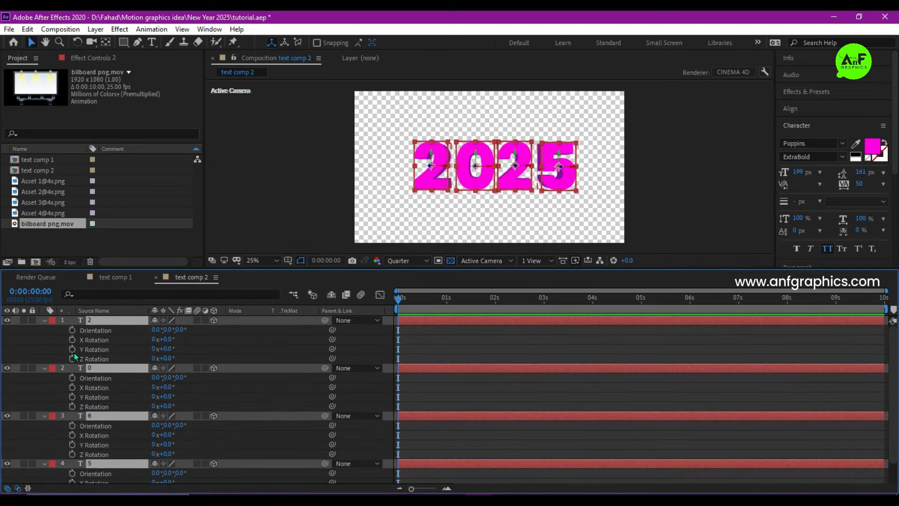
pyautogui.click(72, 349)
pyautogui.click(72, 359)
pyautogui.scroll(-1, 134, 380)
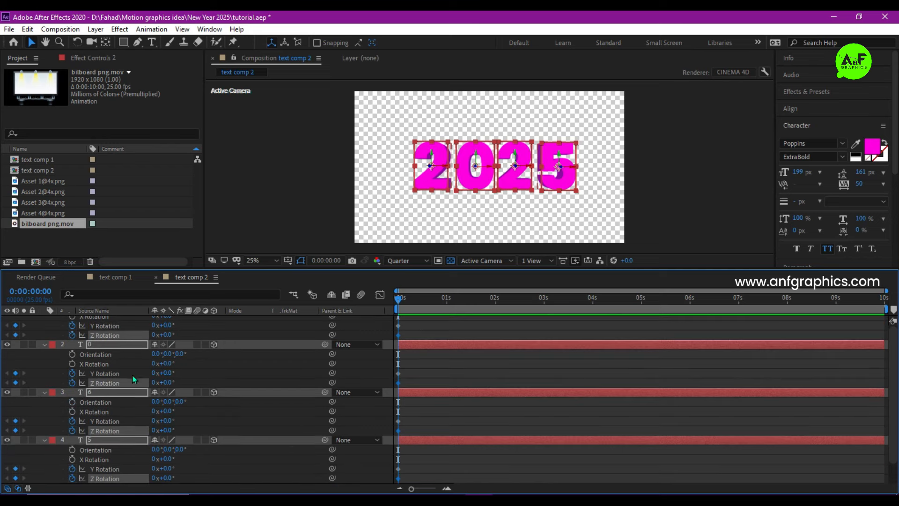
pyautogui.scroll(1, 139, 366)
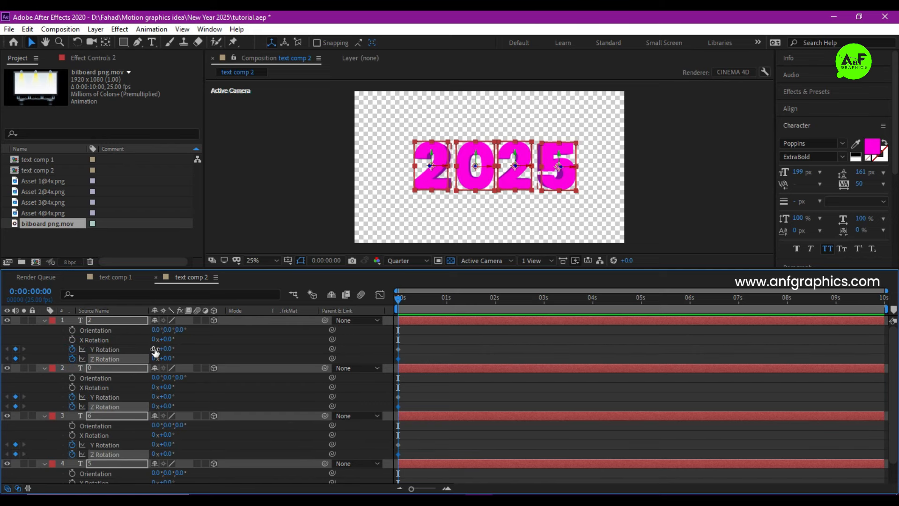
# Step: Add Y Rotation and Z Rotation keyframes with unchanged values to all four digits at 0:00:00:24
pyautogui.click(448, 307)
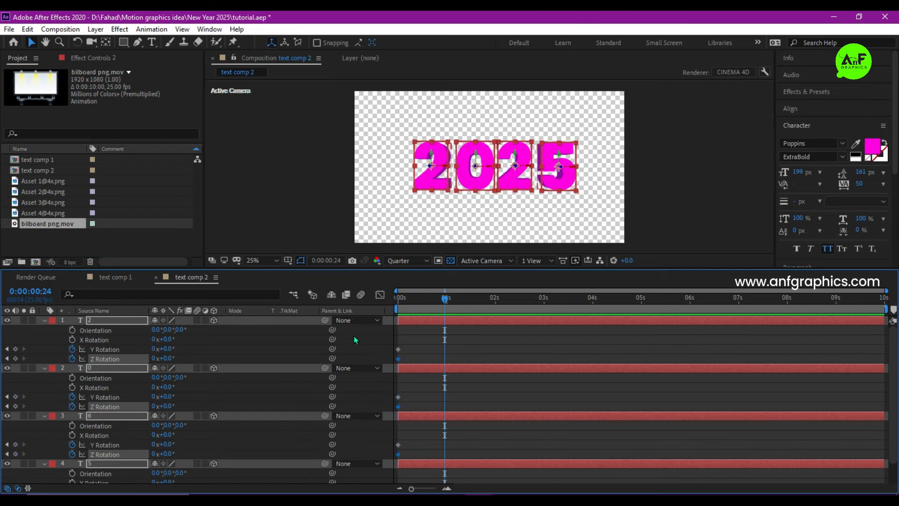
pyautogui.click(16, 349)
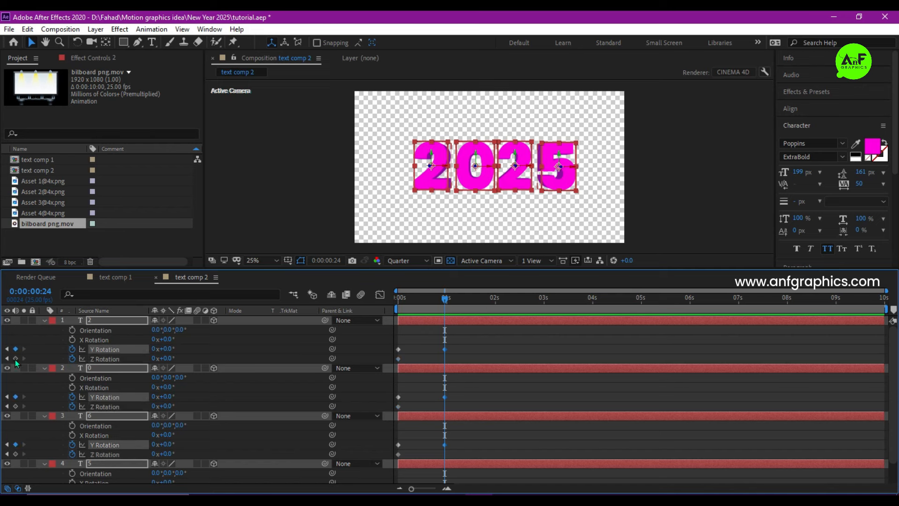
pyautogui.click(15, 358)
# Step: At 0:00:00:00, set all four digits' Y Rotation to -1x and Z Rotation to -180°
pyautogui.click(406, 308)
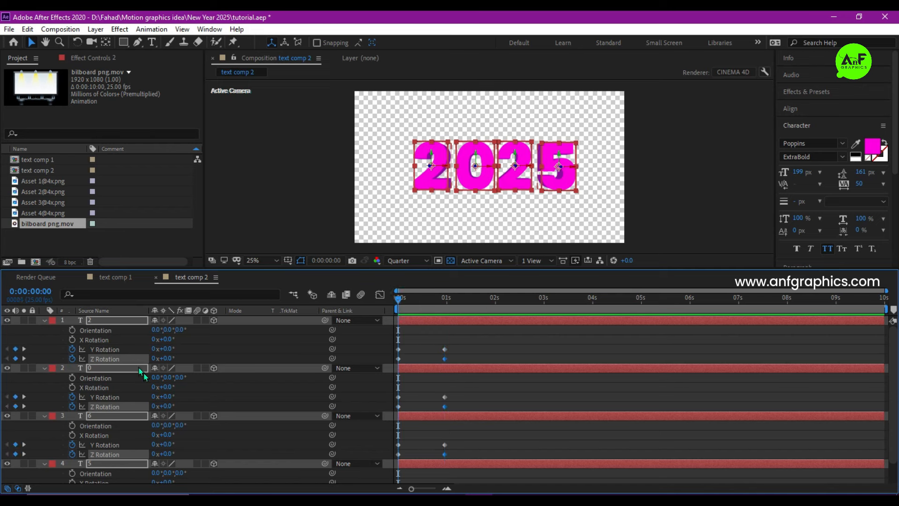
pyautogui.click(154, 349)
pyautogui.write('-1')
pyautogui.press('Return')
pyautogui.click(167, 359)
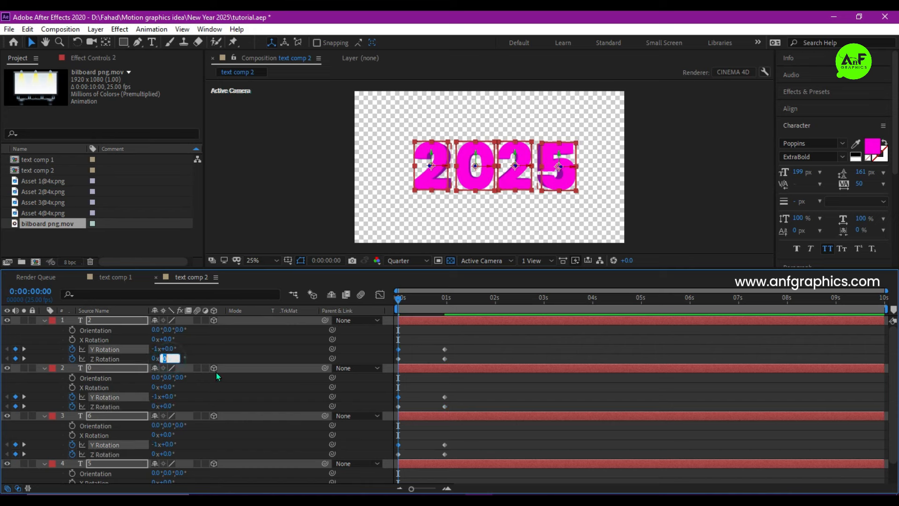
pyautogui.write('-180')
pyautogui.press('Return')
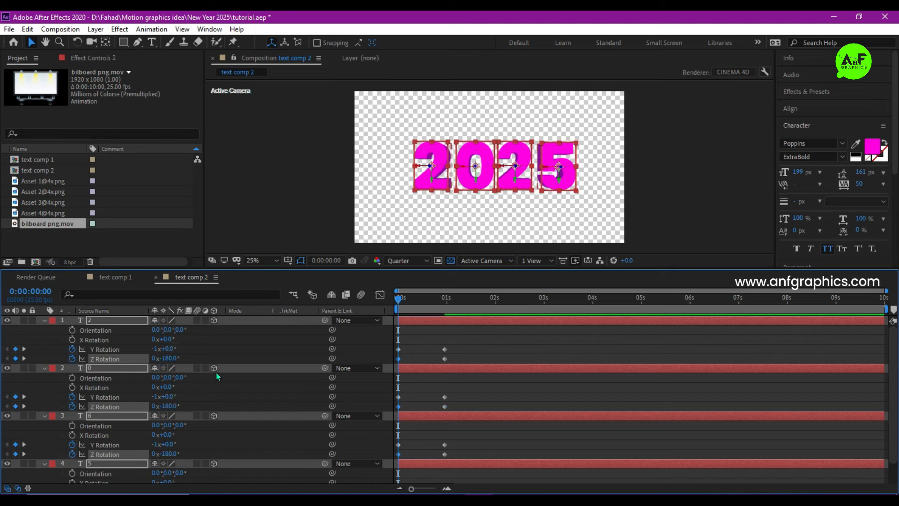
# Step: Preview the rotation, and animate all four digits' Scale from 0% at the start up to 234.4% at 0:00:00:24
pyautogui.press('space')
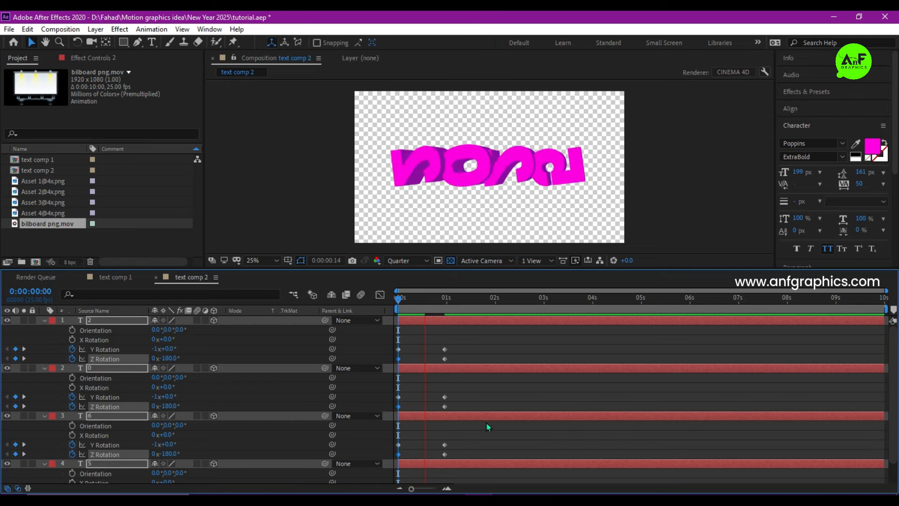
pyautogui.press('space')
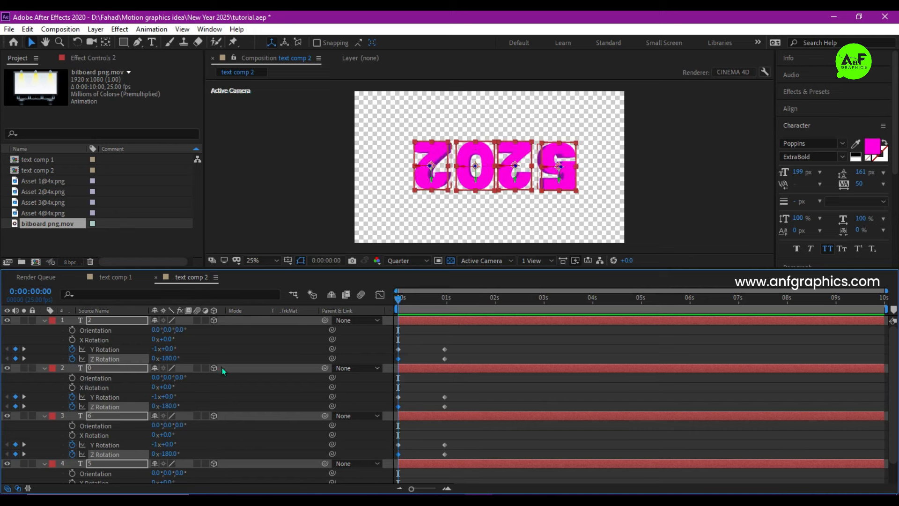
pyautogui.press('s')
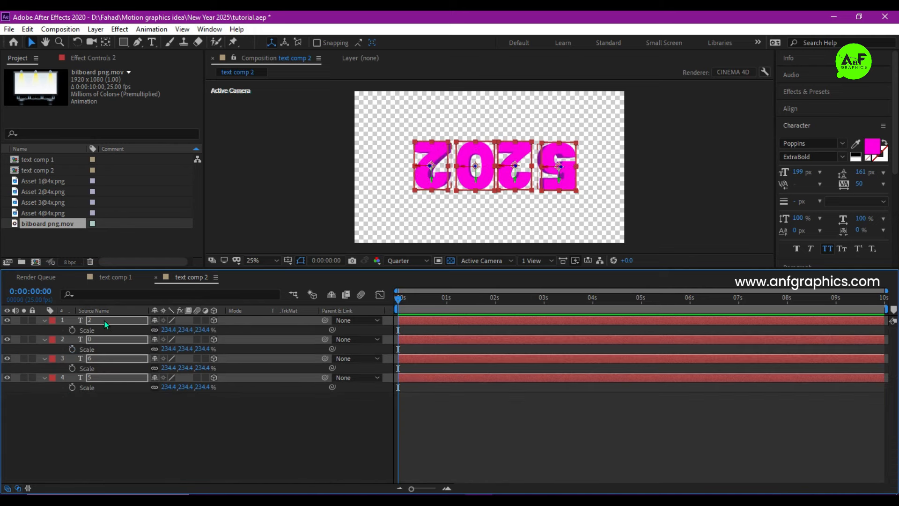
pyautogui.click(72, 329)
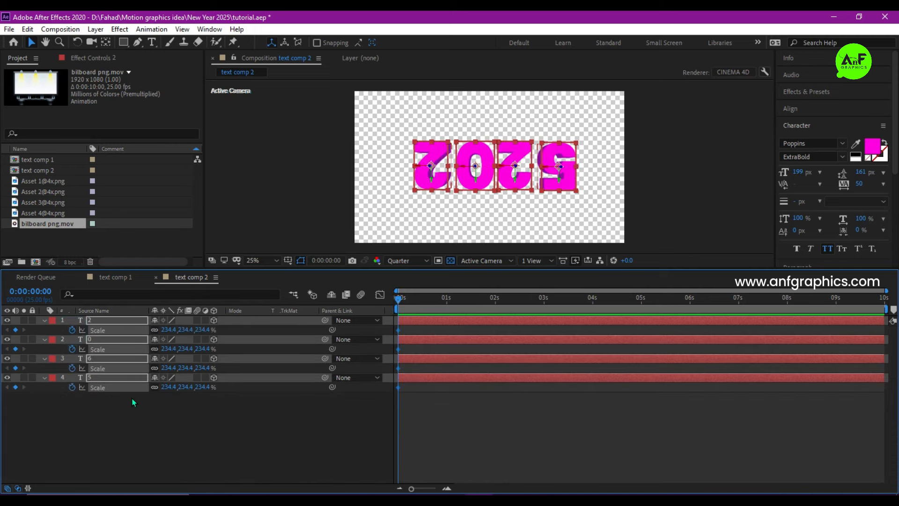
pyautogui.moveTo(404, 332); pyautogui.dragTo(448, 337)
pyautogui.write('0')
pyautogui.press('Return')
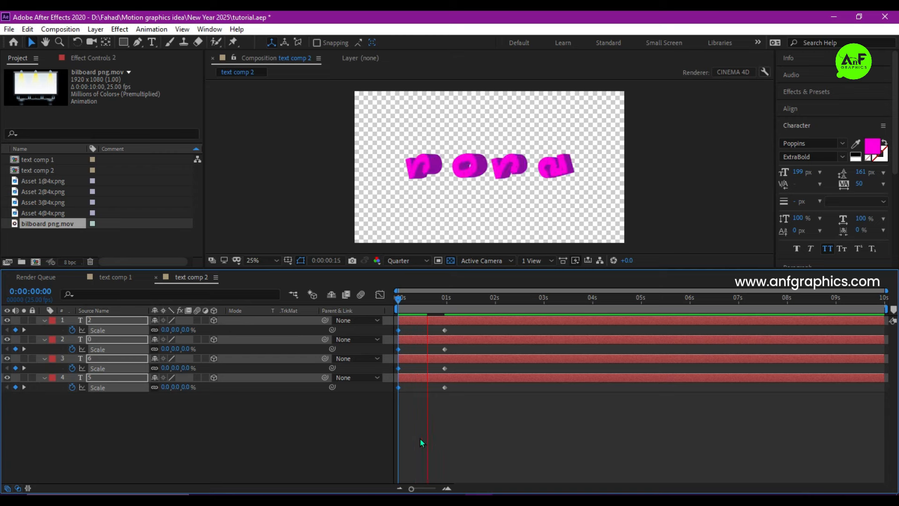
pyautogui.press('space')
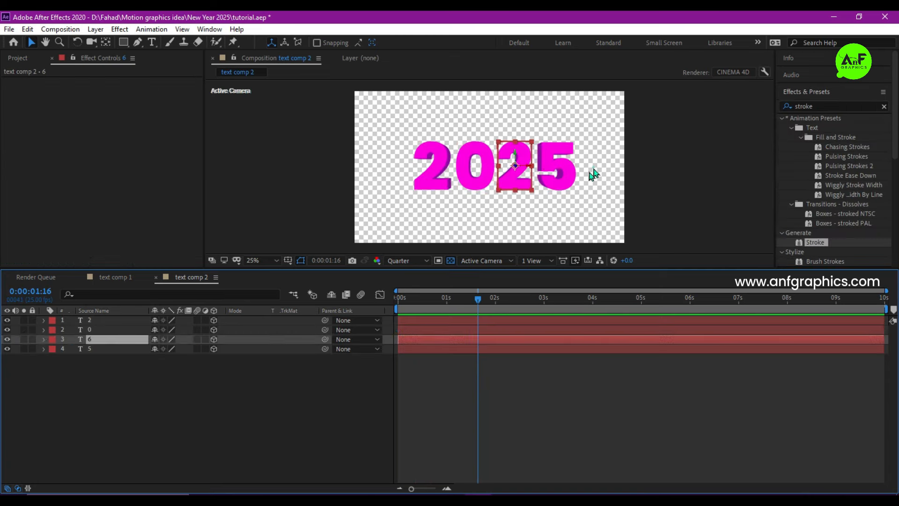
# Step: Move all four 2025 digits together slightly so they sit centered in the frame
pyautogui.moveTo(594, 174); pyautogui.dragTo(400, 214)
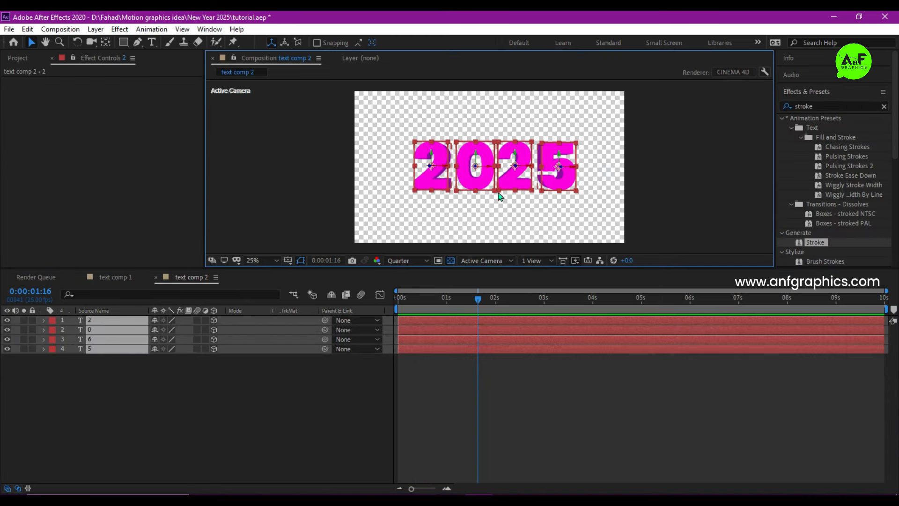
pyautogui.moveTo(514, 179); pyautogui.dragTo(509, 182)
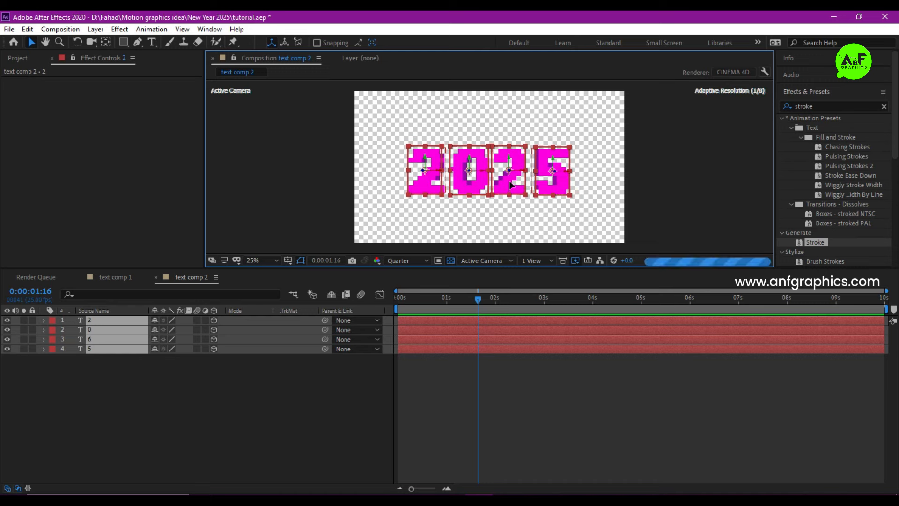
# Step: Add a shadow-casting Point light at 100% intensity and move it near the upper edge of the frame, above the digits
pyautogui.rightClick(179, 278)
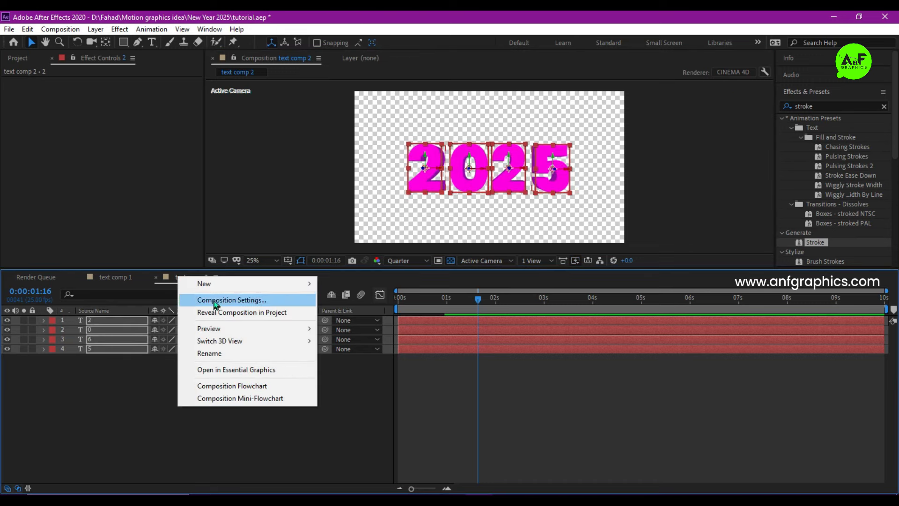
pyautogui.moveTo(223, 285)
pyautogui.click(346, 325)
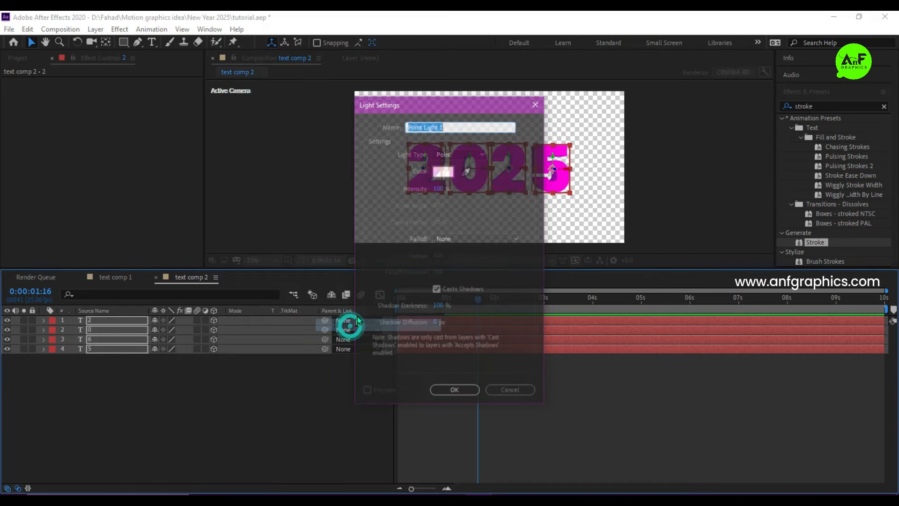
pyautogui.click(459, 154)
pyautogui.click(458, 151)
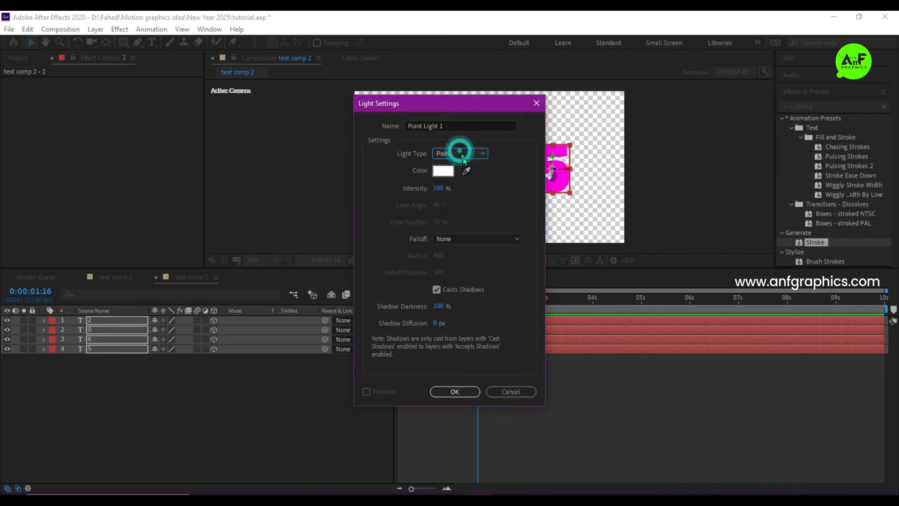
pyautogui.click(454, 392)
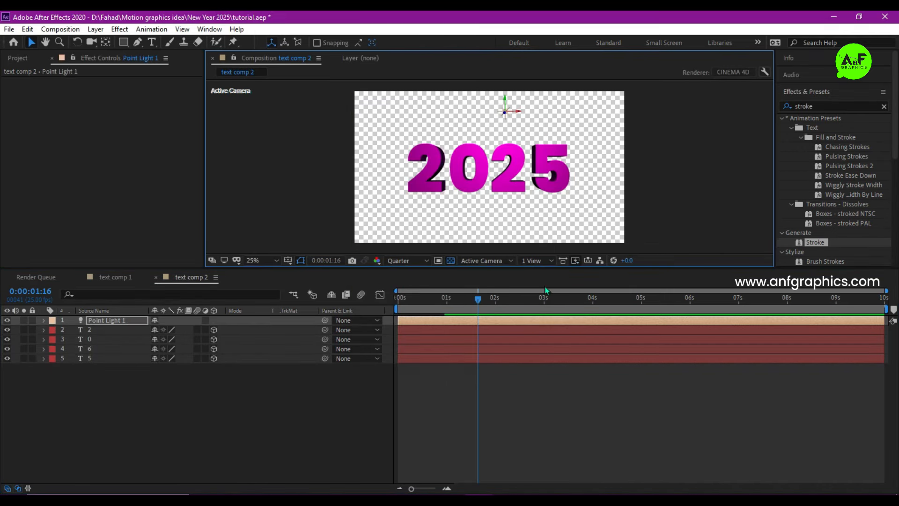
pyautogui.moveTo(518, 111); pyautogui.dragTo(530, 96)
pyautogui.click(162, 427)
# Step: Create a 1920 x 1080 composition named Final comp at 25 fps with a 10-second duration
pyautogui.click(17, 58)
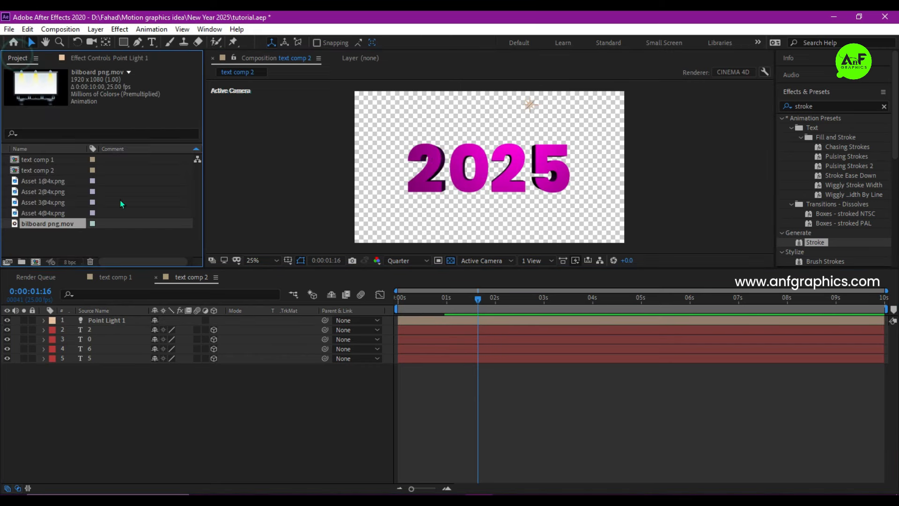
pyautogui.click(36, 262)
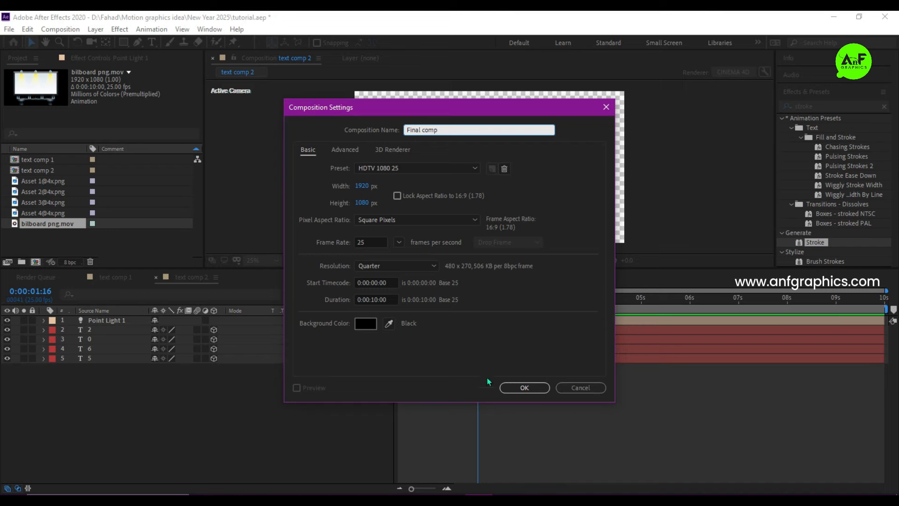
pyautogui.click(523, 387)
# Step: Add a full-frame black (000000) solid layer to the Final comp
pyautogui.rightClick(125, 376)
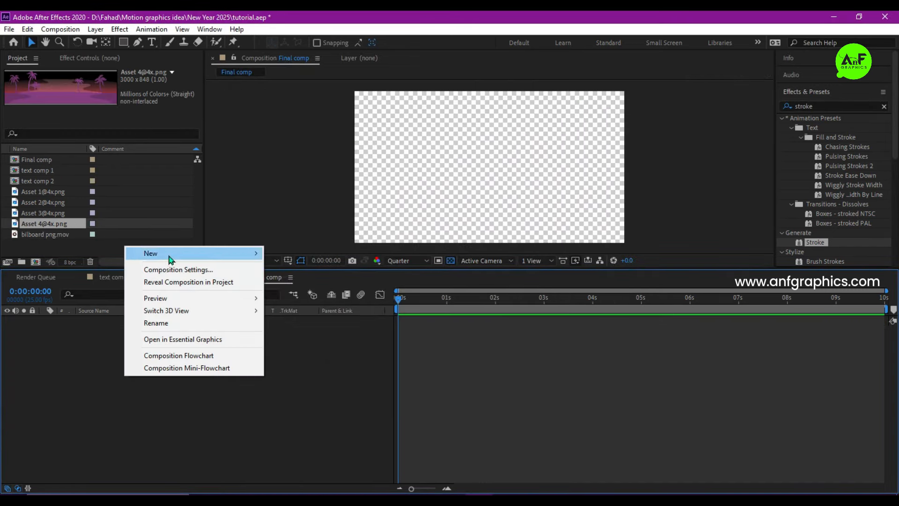
pyautogui.moveTo(169, 253)
pyautogui.click(296, 284)
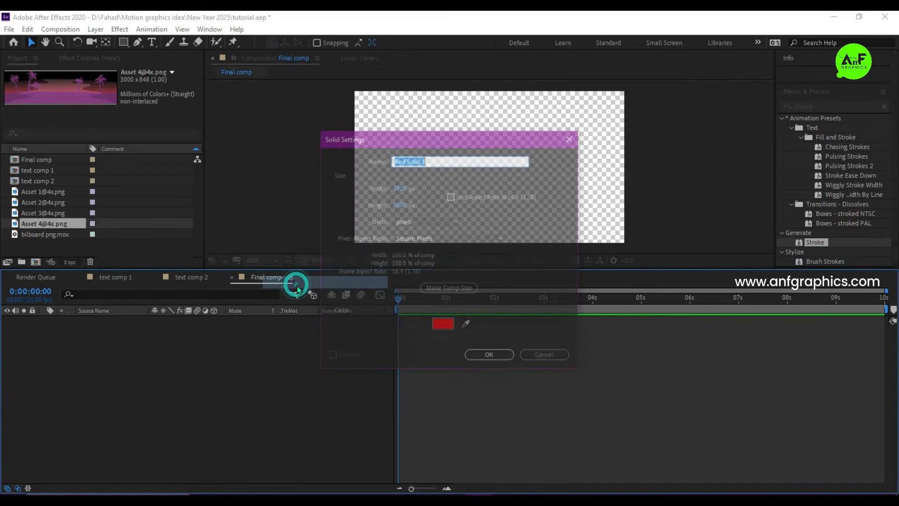
pyautogui.click(440, 325)
pyautogui.moveTo(117, 287); pyautogui.dragTo(53, 334)
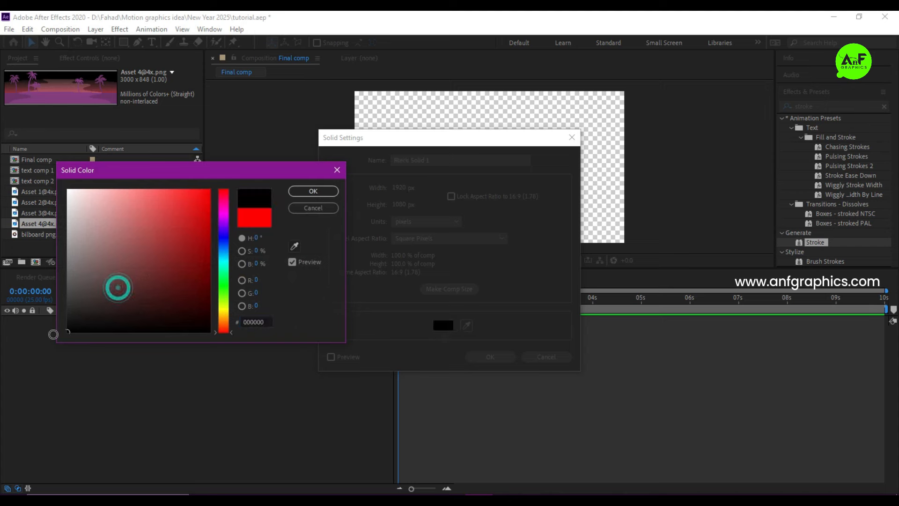
pyautogui.click(313, 191)
pyautogui.click(479, 358)
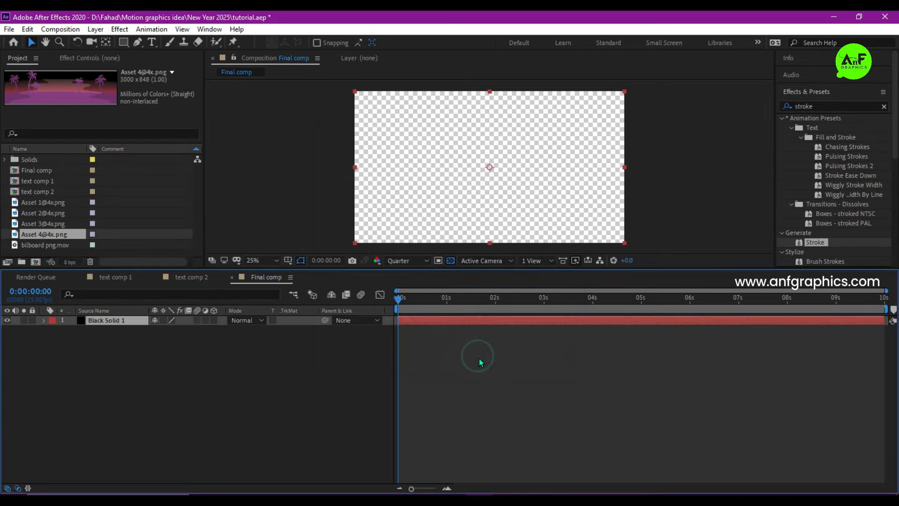
# Step: Apply the Gradient Ramp effect to the black solid and set its Start Color to magenta
pyautogui.click(817, 106)
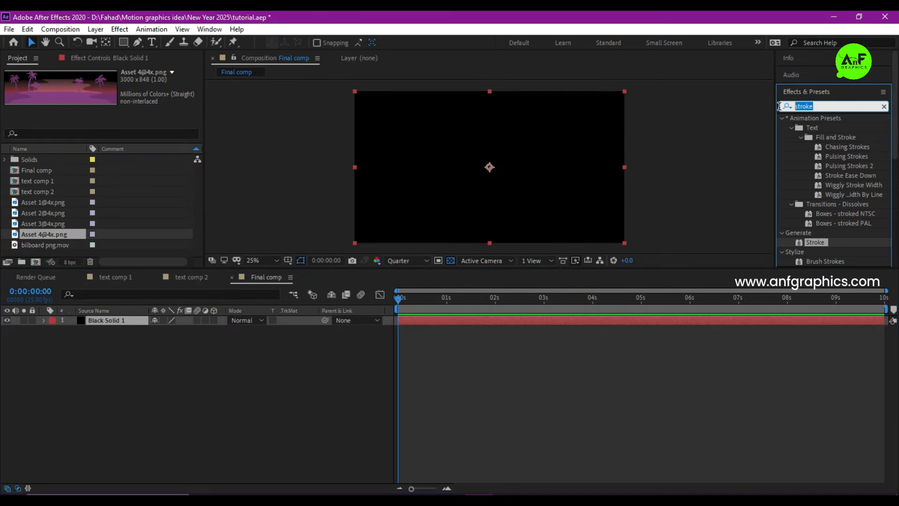
pyautogui.write('ramp')
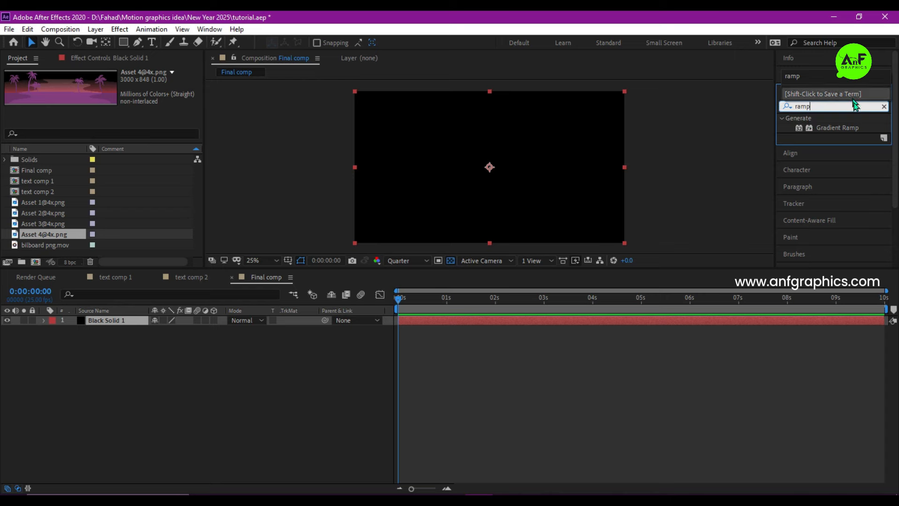
pyautogui.doubleClick(838, 127)
pyautogui.click(117, 101)
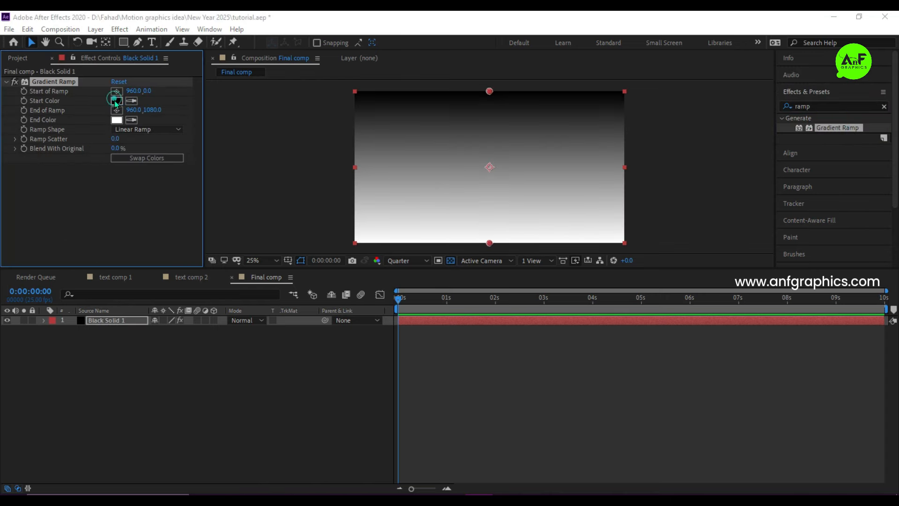
pyautogui.click(224, 212)
pyautogui.click(202, 225)
pyautogui.click(313, 191)
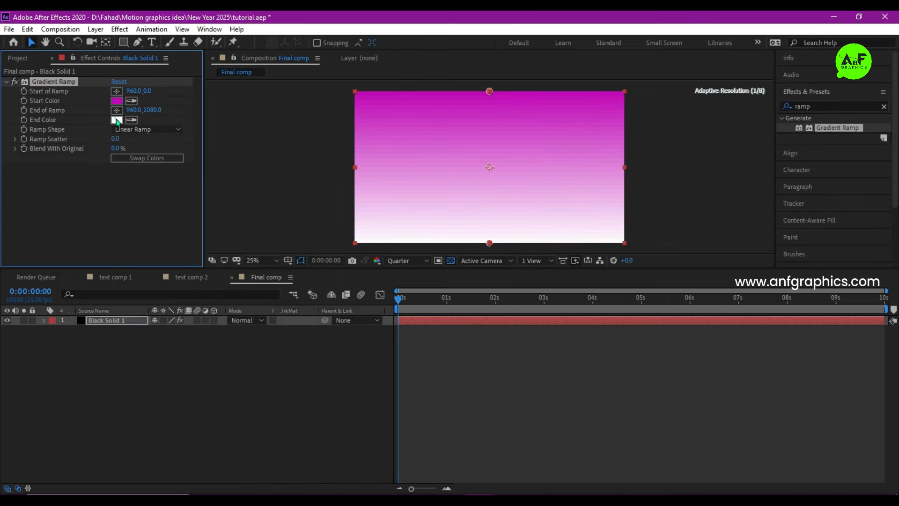
# Step: Set the Gradient Ramp's End Color to hot pink
pyautogui.click(117, 120)
pyautogui.click(224, 224)
pyautogui.click(195, 201)
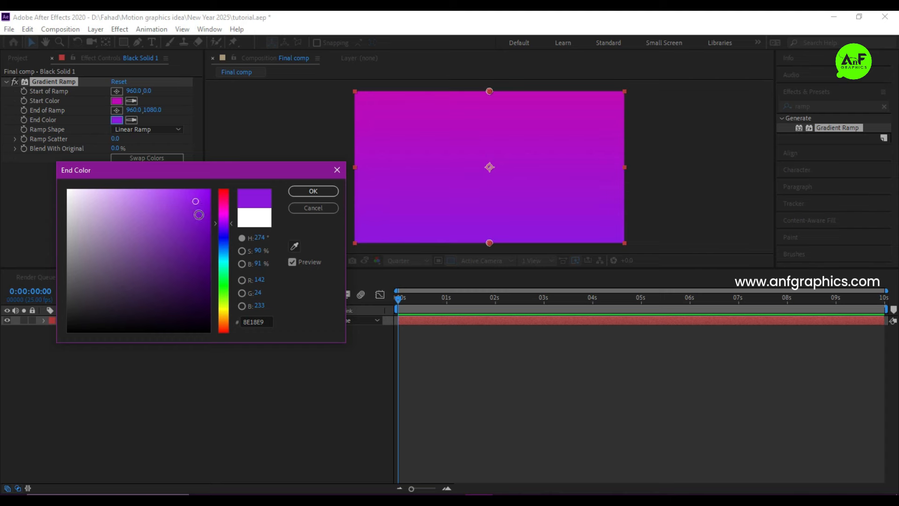
pyautogui.moveTo(224, 212); pyautogui.dragTo(225, 205)
pyautogui.click(314, 193)
pyautogui.click(17, 56)
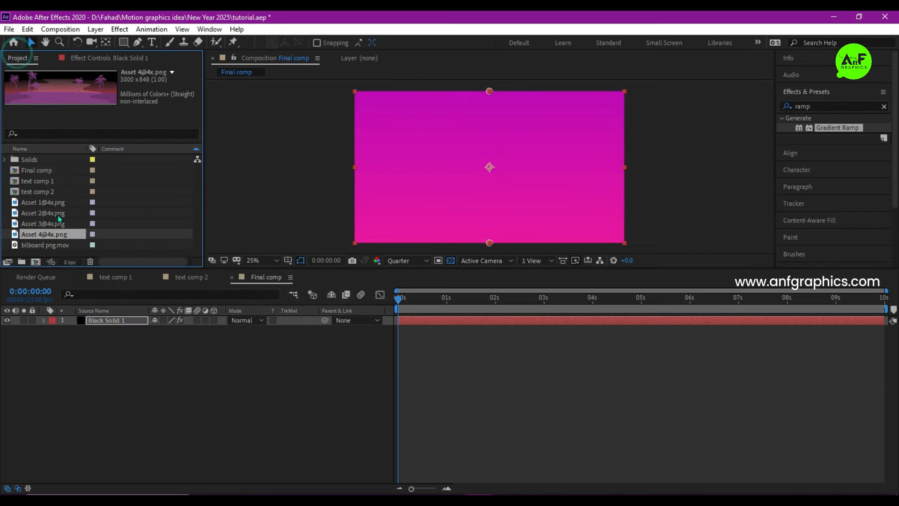
pyautogui.moveTo(40, 236); pyautogui.dragTo(97, 327)
pyautogui.moveTo(700, 168); pyautogui.dragTo(634, 168)
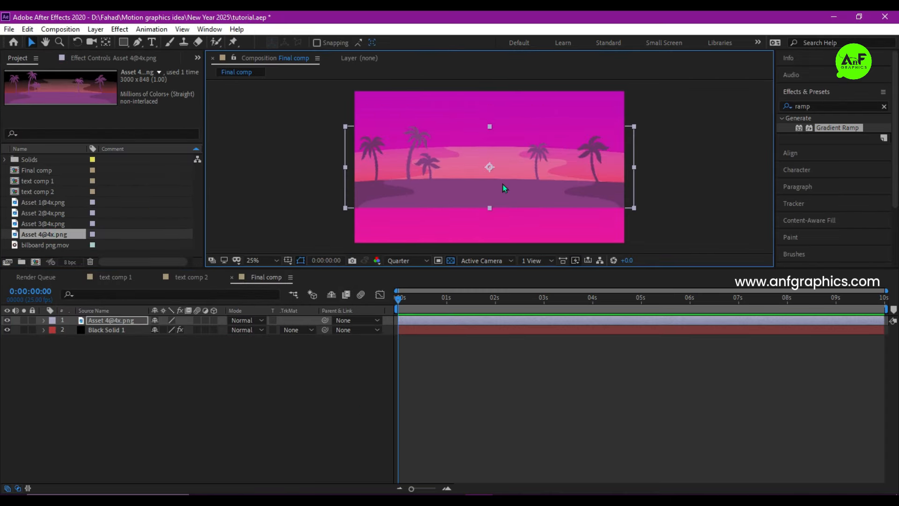
pyautogui.moveTo(501, 183); pyautogui.dragTo(499, 235)
pyautogui.moveTo(40, 223); pyautogui.dragTo(98, 319)
pyautogui.moveTo(700, 167); pyautogui.dragTo(634, 168)
pyautogui.moveTo(530, 141); pyautogui.dragTo(533, 158)
pyautogui.moveTo(635, 185); pyautogui.dragTo(668, 187)
pyautogui.moveTo(600, 143); pyautogui.dragTo(626, 171)
pyautogui.moveTo(43, 212); pyautogui.dragTo(98, 319)
pyautogui.moveTo(592, 168); pyautogui.dragTo(556, 168)
pyautogui.moveTo(503, 171); pyautogui.dragTo(500, 202)
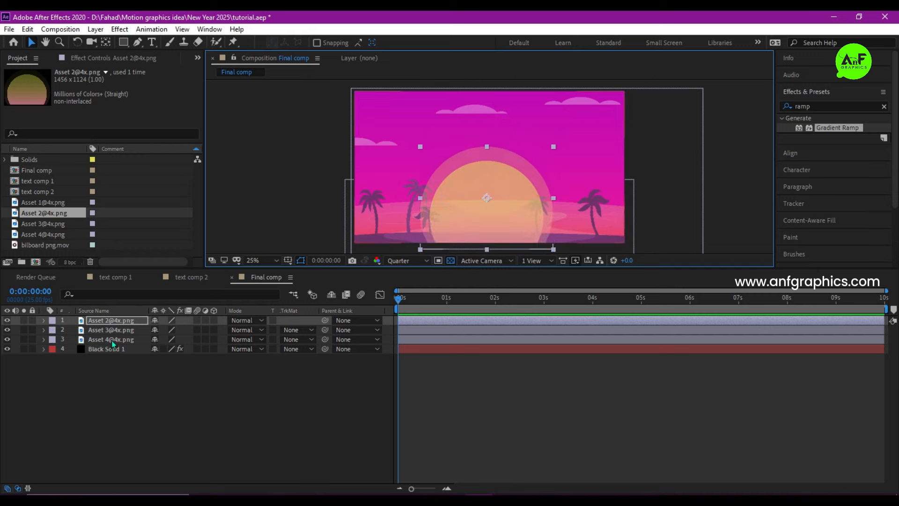
pyautogui.moveTo(112, 321); pyautogui.dragTo(113, 344)
pyautogui.moveTo(43, 202); pyautogui.dragTo(87, 321)
pyautogui.moveTo(562, 169); pyautogui.dragTo(388, 198)
pyautogui.click(111, 321)
pyautogui.moveTo(818, 107); pyautogui.dragTo(777, 110)
pyautogui.write('fill')
pyautogui.doubleClick(822, 175)
pyautogui.click(113, 111)
pyautogui.click(223, 206)
pyautogui.moveTo(205, 207); pyautogui.dragTo(179, 190)
pyautogui.click(314, 193)
# Step: Duplicate the pink palm tree, move the copy to the frame's right side, and flip it horizontally
pyautogui.click(114, 323)
pyautogui.hotkey('ctrl', 'd')
pyautogui.moveTo(393, 207); pyautogui.dragTo(600, 206)
pyautogui.rightClick(605, 206)
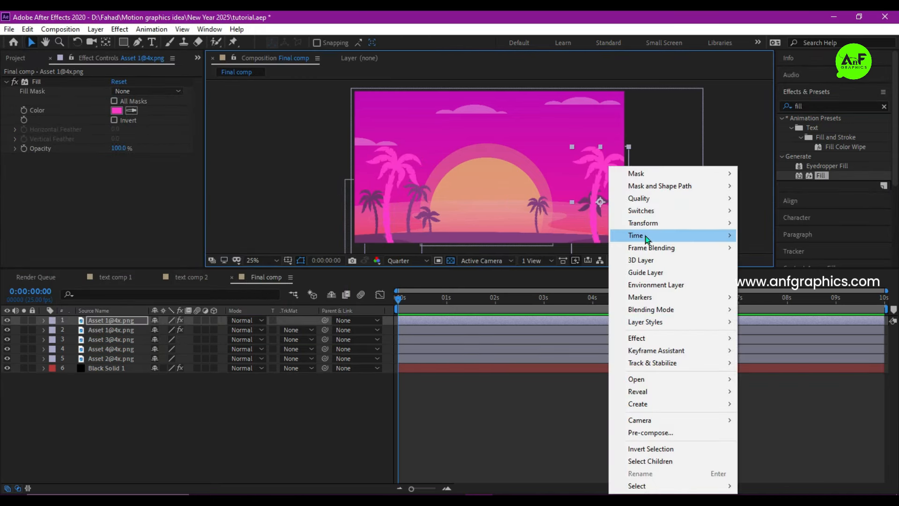
pyautogui.moveTo(647, 223)
pyautogui.click(466, 318)
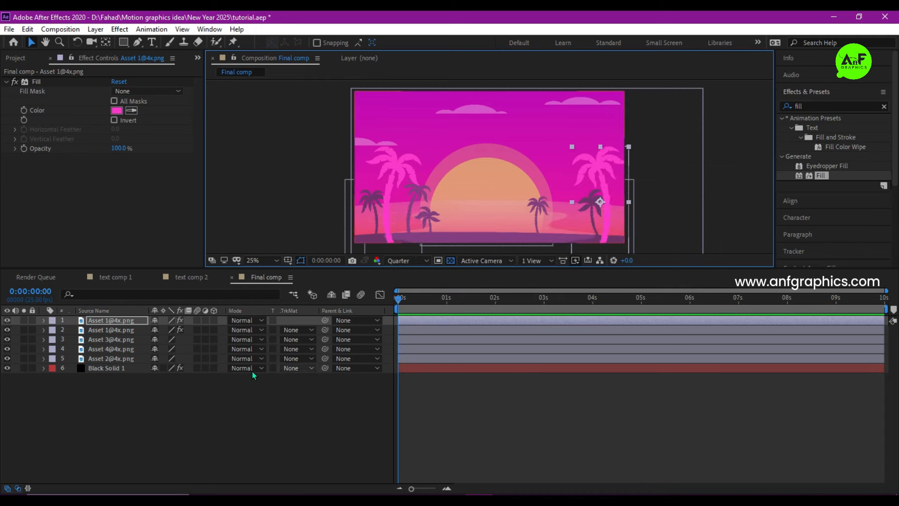
pyautogui.click(109, 360)
pyautogui.click(109, 350)
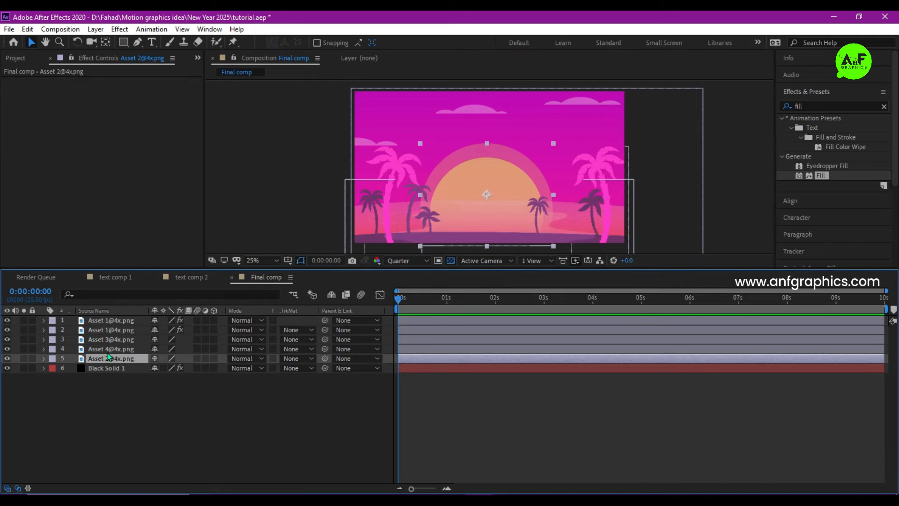
pyautogui.press('t')
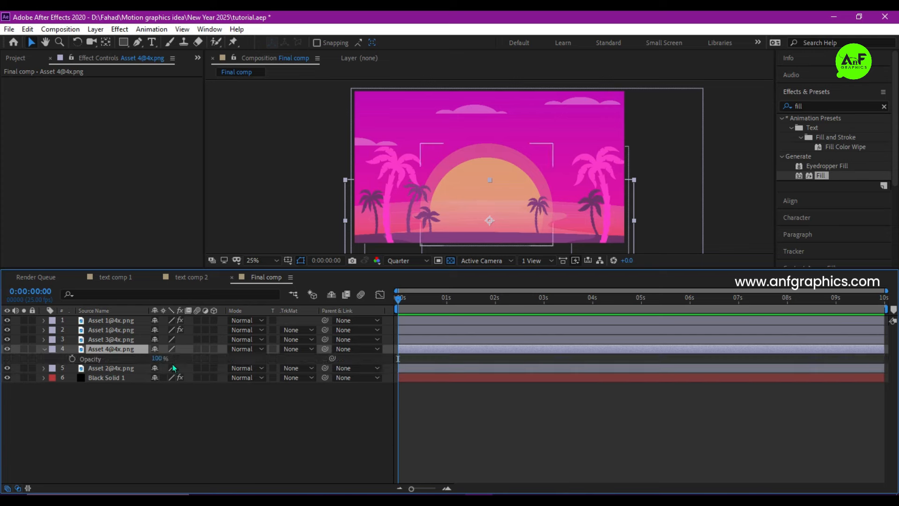
pyautogui.click(156, 359)
pyautogui.write('30')
pyautogui.press('Return')
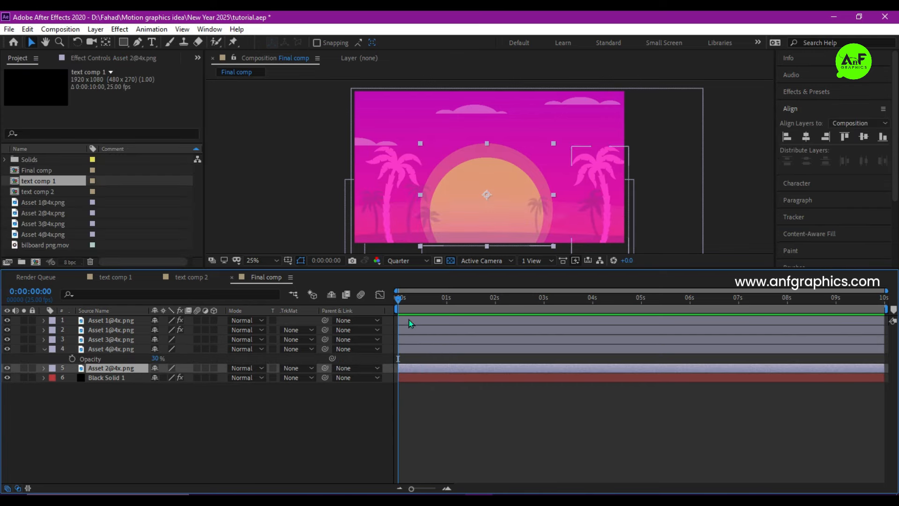
# Step: Add Position keyframes to all five asset layers and shift them to shortly before the one-second mark
pyautogui.keyDown('shift'); pyautogui.click(409, 320); pyautogui.keyUp('shift')
pyautogui.press('p')
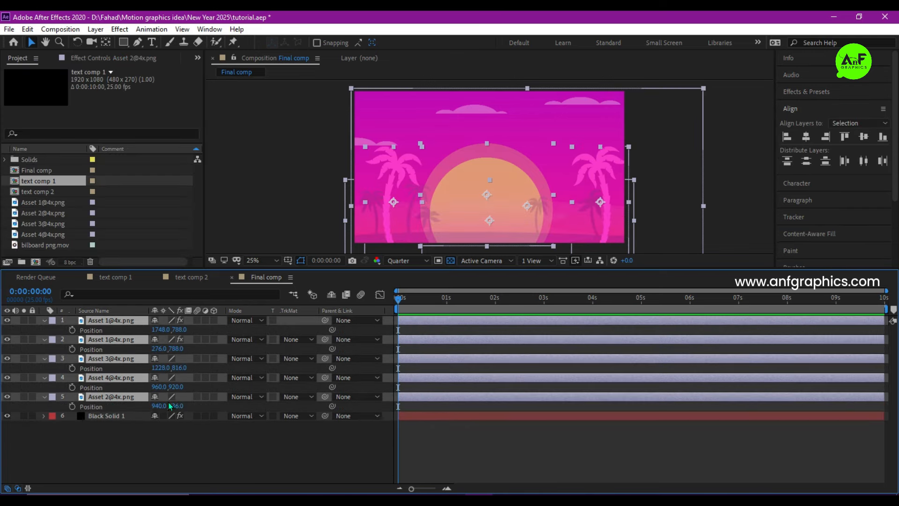
pyautogui.click(73, 330)
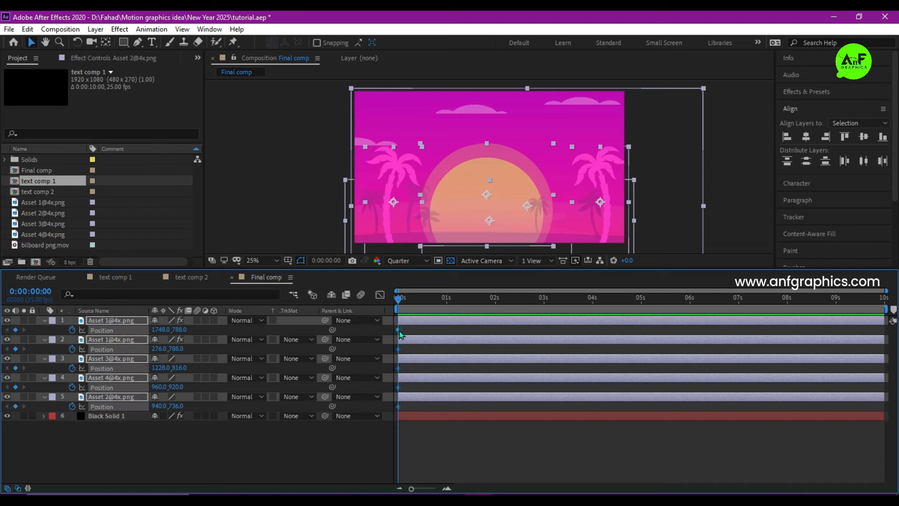
pyautogui.moveTo(432, 330); pyautogui.dragTo(433, 330)
pyautogui.click(441, 449)
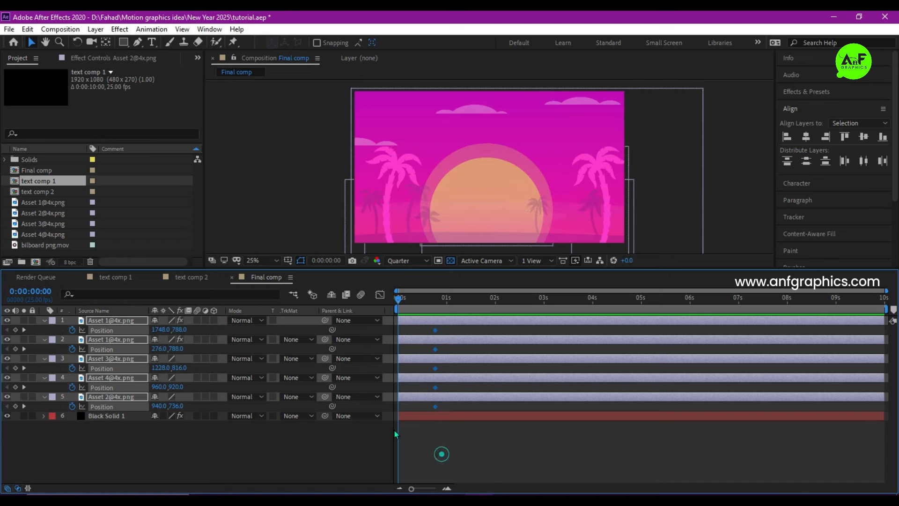
# Step: At 0 seconds, move the two pink palm trees horizontally outside the frame, to x -272 on the left and x 2216 on the right
pyautogui.moveTo(394, 198); pyautogui.dragTo(317, 202)
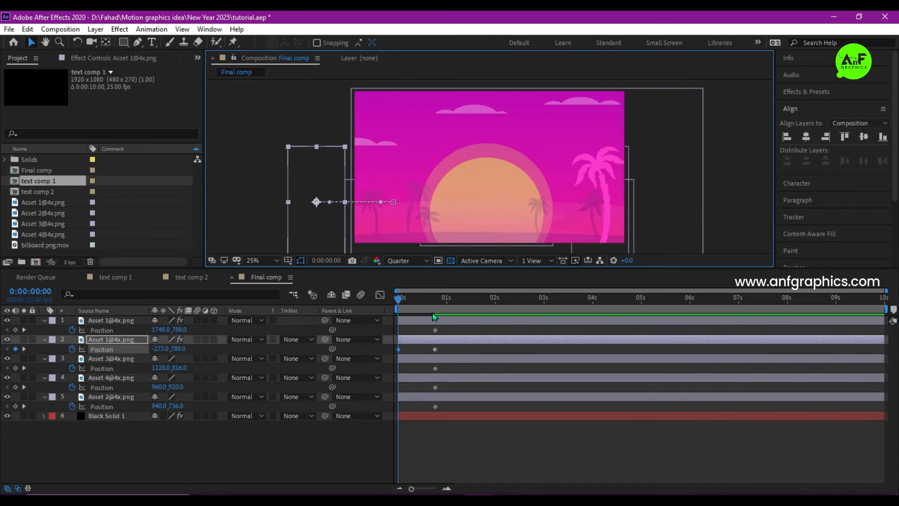
pyautogui.click(603, 197)
pyautogui.moveTo(600, 202); pyautogui.dragTo(667, 205)
pyautogui.click(521, 190)
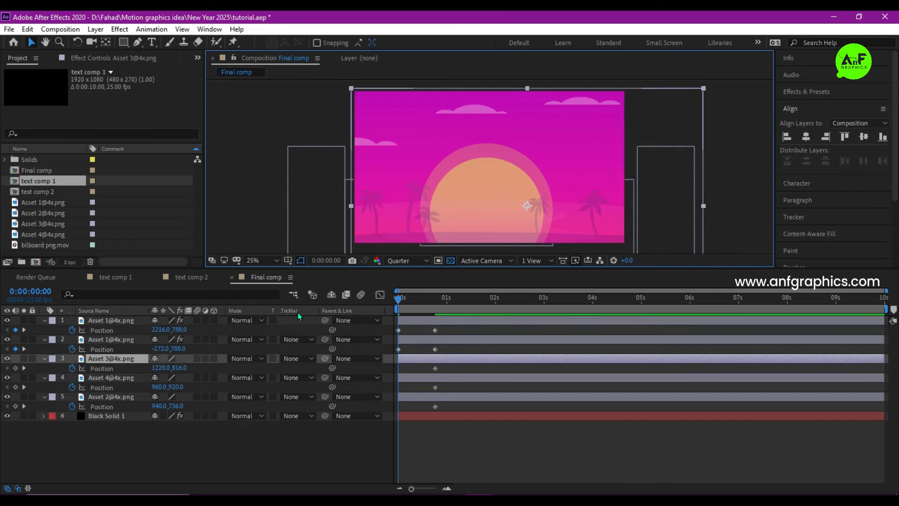
pyautogui.click(111, 378)
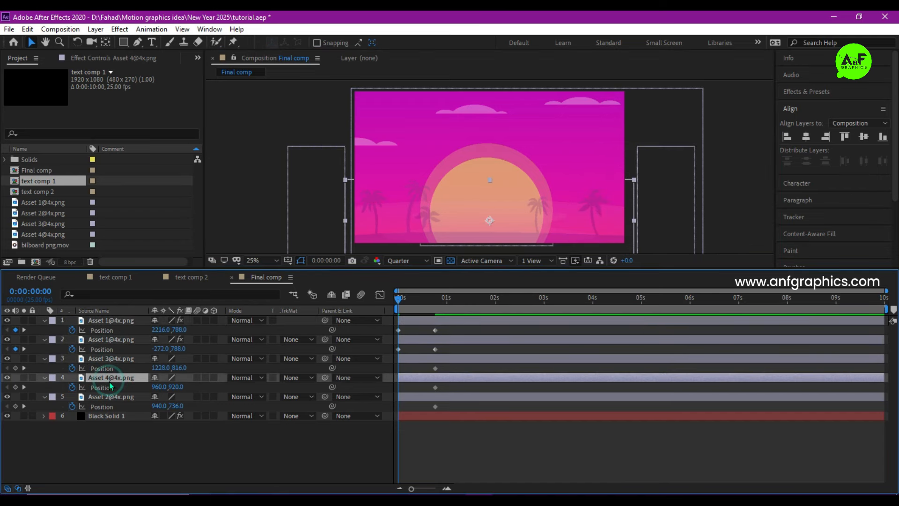
pyautogui.moveTo(496, 224); pyautogui.dragTo(494, 292)
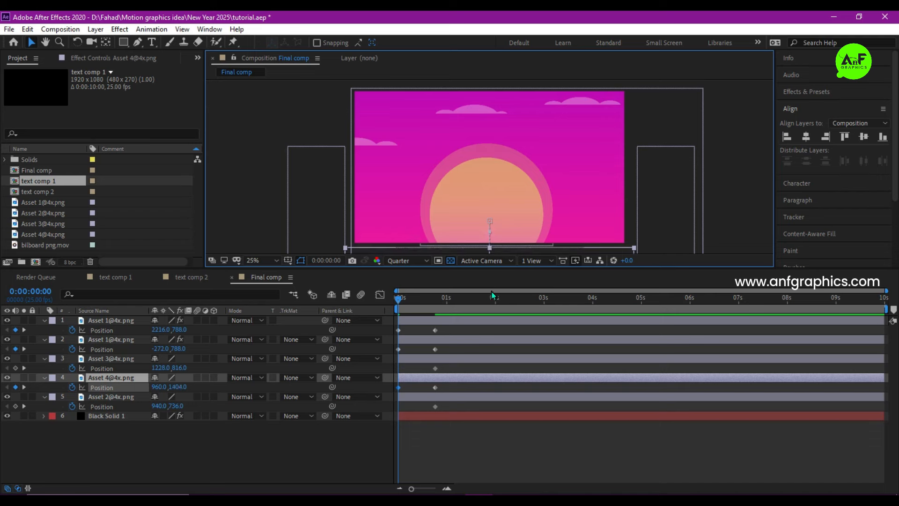
pyautogui.click(110, 403)
pyautogui.moveTo(486, 194); pyautogui.dragTo(488, 303)
pyautogui.click(483, 117)
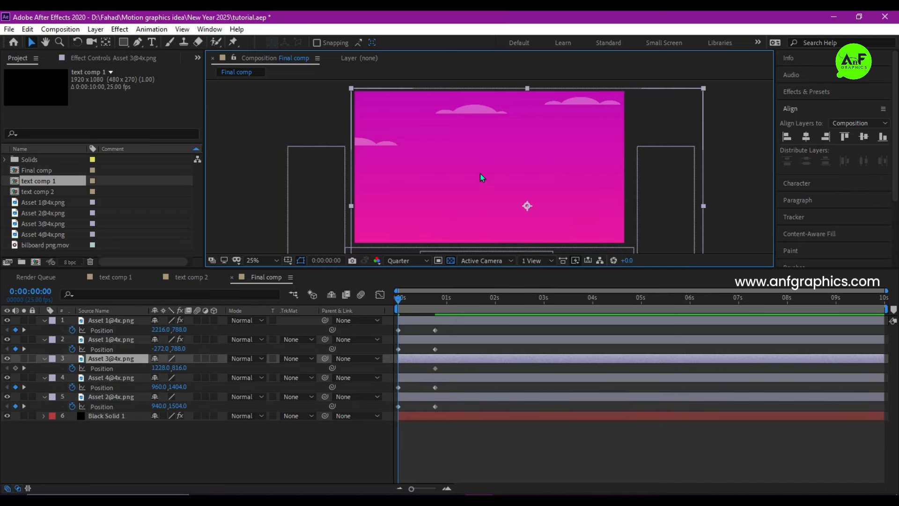
pyautogui.moveTo(478, 112); pyautogui.dragTo(404, 112)
pyautogui.moveTo(400, 305); pyautogui.dragTo(415, 305)
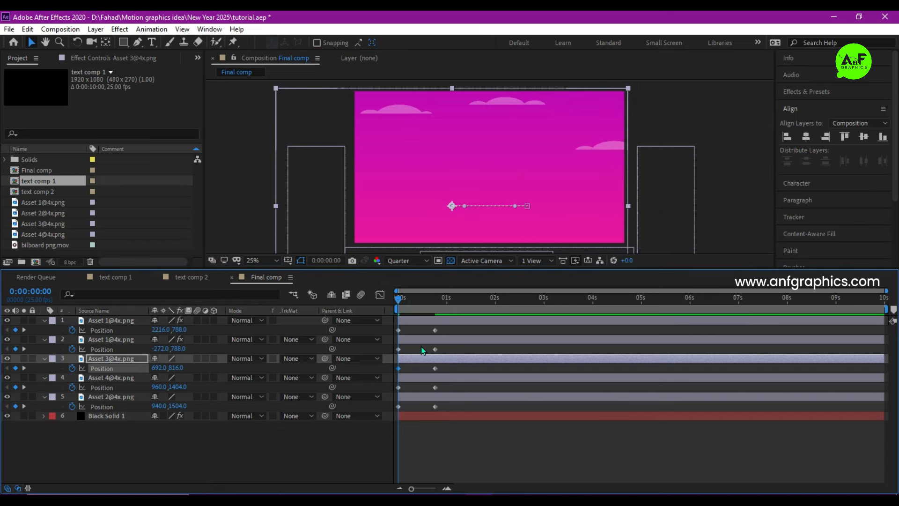
# Step: Stagger the start times of the palm tree, landscape and sun layers within the first half second and preview the animation
pyautogui.click(438, 339)
pyautogui.moveTo(438, 339); pyautogui.dragTo(443, 340)
pyautogui.click(432, 360)
pyautogui.moveTo(429, 378); pyautogui.dragTo(449, 397)
pyautogui.moveTo(417, 304); pyautogui.dragTo(378, 309)
pyautogui.press('space')
pyautogui.press('space')
pyautogui.click(440, 321)
pyautogui.click(440, 340)
pyautogui.click(105, 378)
pyautogui.click(106, 396)
pyautogui.click(106, 338)
pyautogui.click(106, 321)
pyautogui.click(107, 359)
pyautogui.moveTo(435, 368); pyautogui.dragTo(885, 370)
pyautogui.moveTo(422, 299); pyautogui.dragTo(375, 319)
pyautogui.press('space')
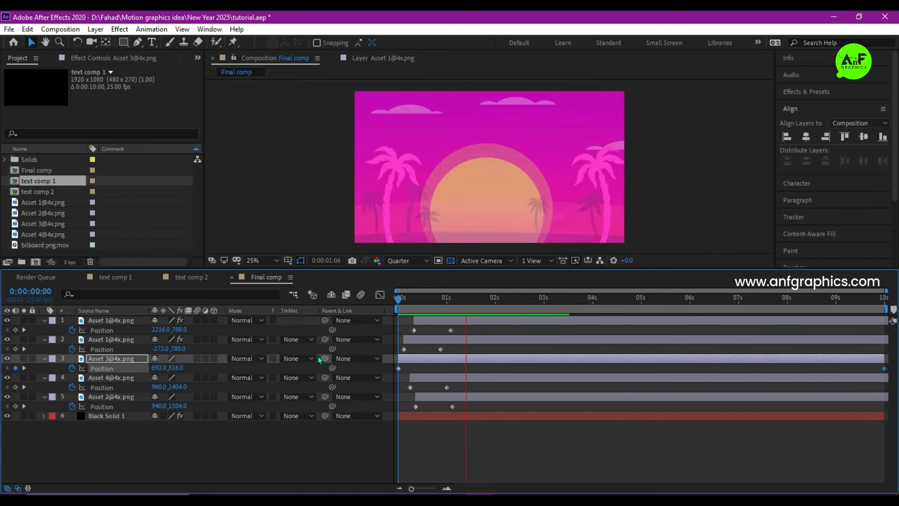
# Step: Apply Easy Ease In to the end Position keyframes of both palm trees, the landscape and the sun
pyautogui.moveTo(467, 327); pyautogui.dragTo(434, 419)
pyautogui.rightClick(452, 407)
pyautogui.click(505, 397)
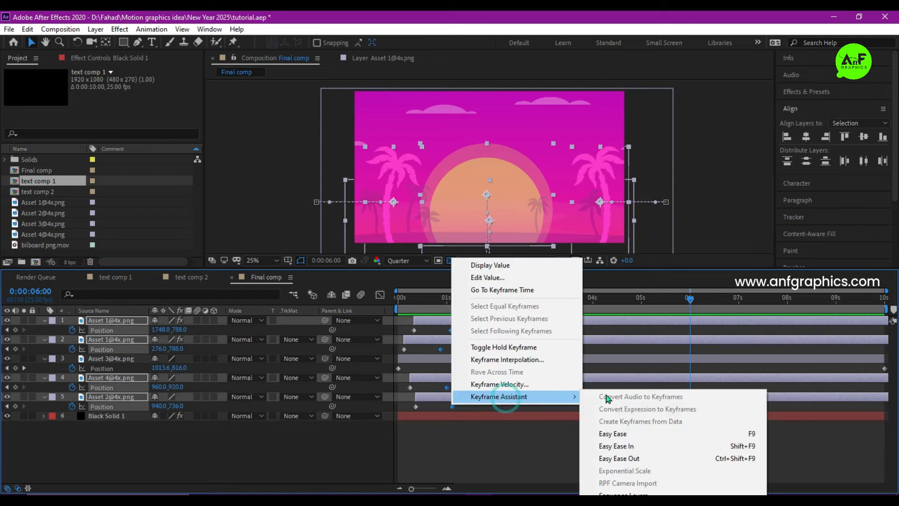
pyautogui.click(617, 446)
# Step: Reshape the speed curves of the eased Position keyframes for a faster start and longer slowdown, and preview the result
pyautogui.click(380, 294)
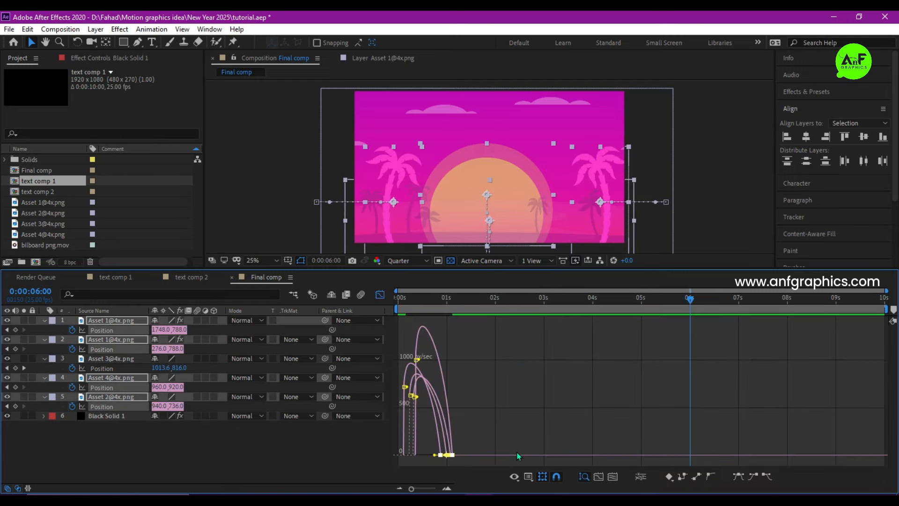
pyautogui.moveTo(475, 436)
pyautogui.mouseDown()
pyautogui.moveTo(429, 464)
pyautogui.moveTo(427, 453)
pyautogui.mouseUp()
pyautogui.click(406, 298)
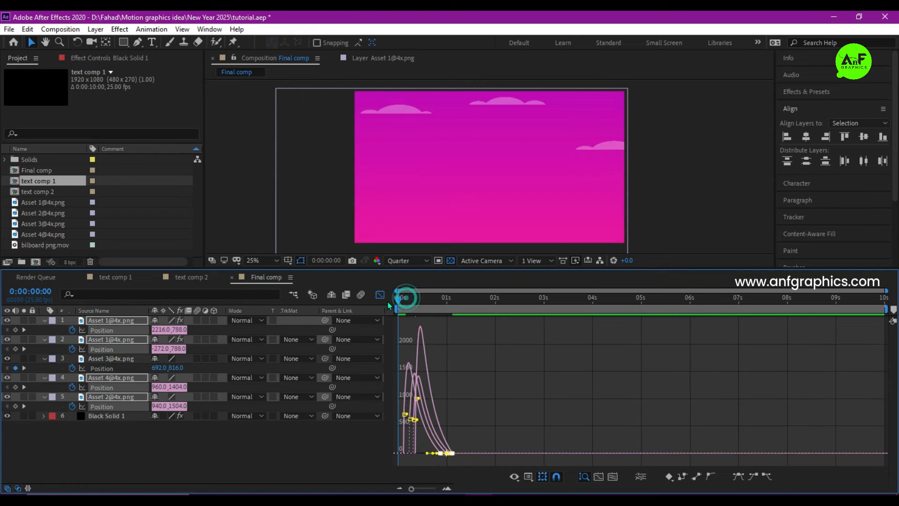
pyautogui.click(378, 296)
pyautogui.press('space')
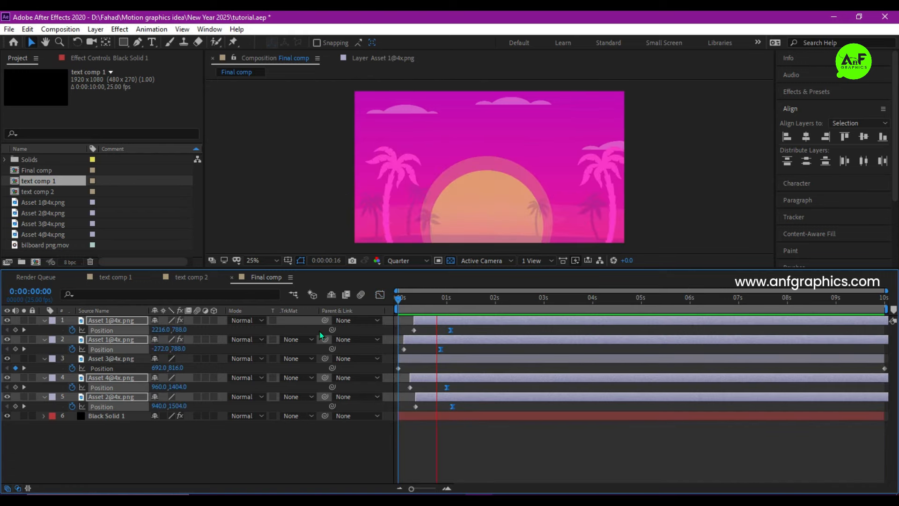
pyautogui.press('space')
pyautogui.keyDown('alt'); pyautogui.click(72, 330); pyautogui.keyUp('alt')
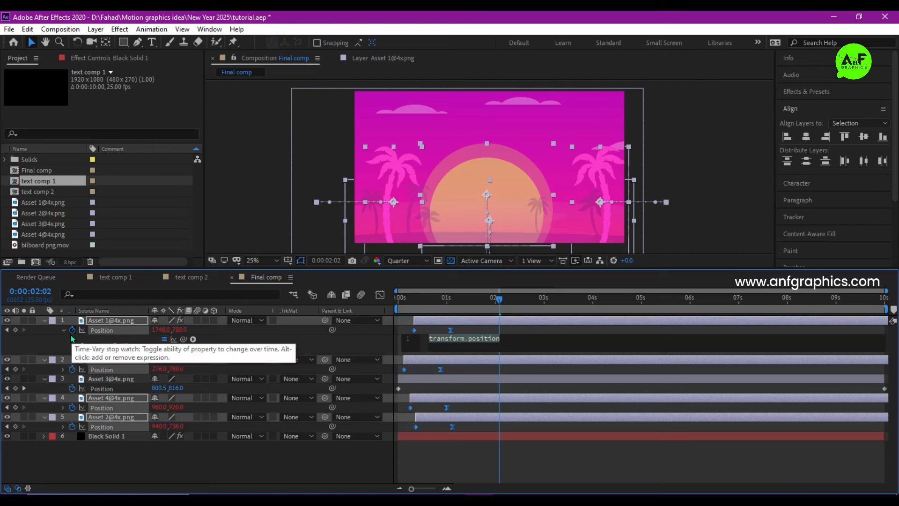
pyautogui.write('wigg')
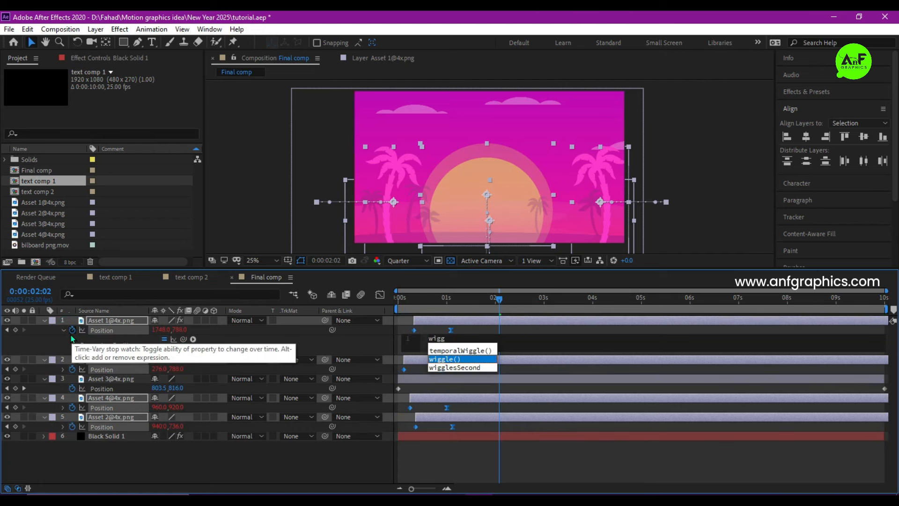
pyautogui.press('Return')
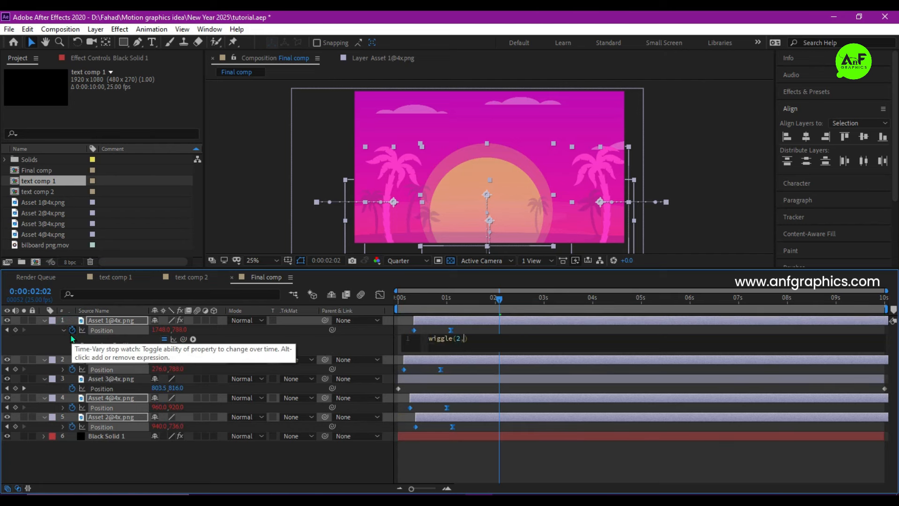
pyautogui.moveTo(500, 344); pyautogui.dragTo(428, 367)
pyautogui.hotkey('ctrl', 'c')
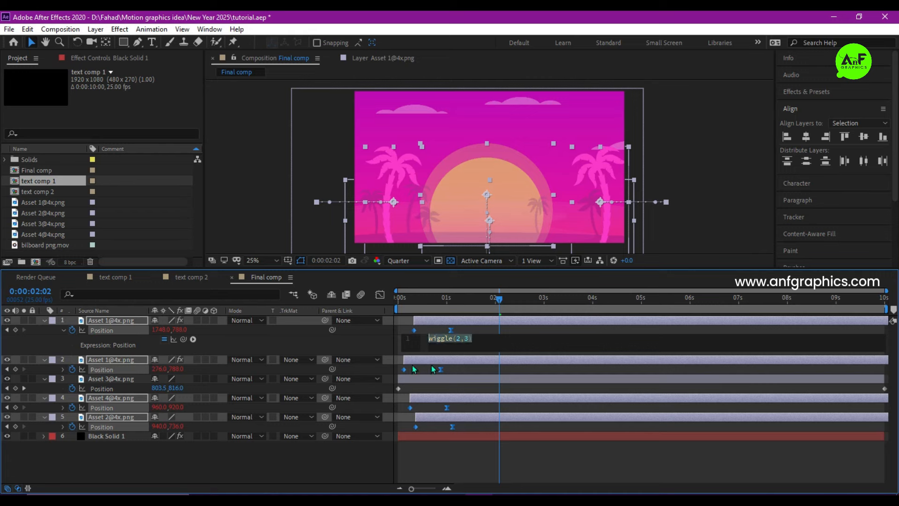
pyautogui.click(429, 368)
pyautogui.keyDown('alt'); pyautogui.click(72, 369); pyautogui.keyUp('alt')
pyautogui.hotkey('ctrl', 'v')
pyautogui.click(103, 400)
pyautogui.click(111, 418)
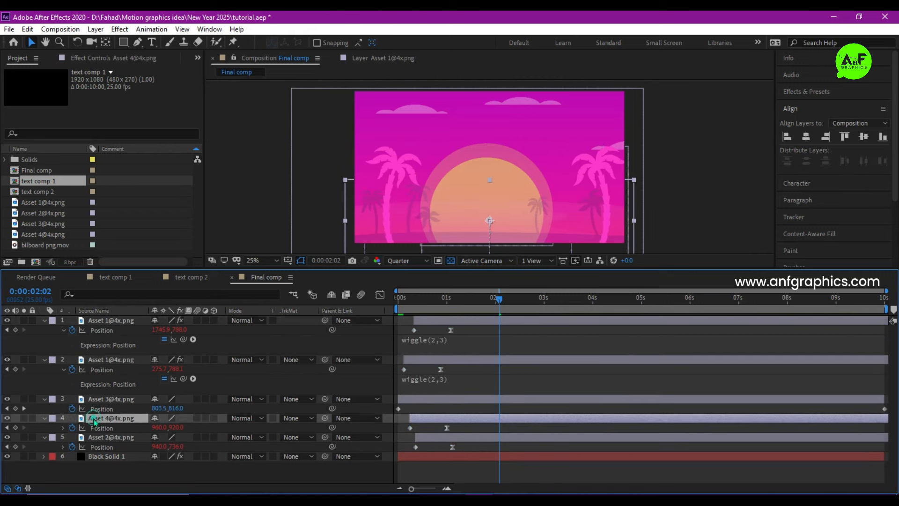
pyautogui.keyDown('alt'); pyautogui.click(72, 428); pyautogui.keyUp('alt')
pyautogui.hotkey('ctrl', 'v')
pyautogui.click(117, 458)
pyautogui.keyDown('alt'); pyautogui.click(72, 467); pyautogui.keyUp('alt')
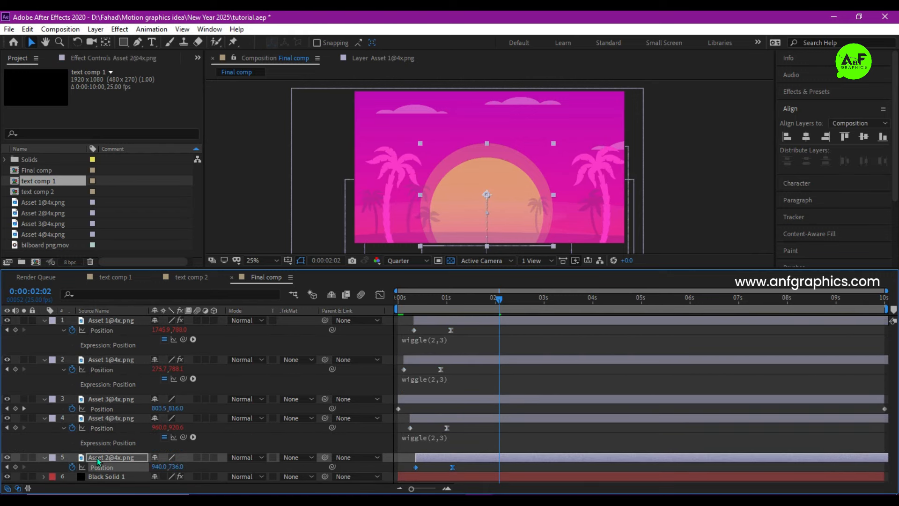
pyautogui.hotkey('ctrl', 'v')
pyautogui.press('space')
# Step: Collapse the layer properties, add text comp 1 as the top layer, scale it down, and center it horizontally near the frame's upper edge
pyautogui.keyDown('shift'); pyautogui.click(115, 479); pyautogui.keyUp('shift')
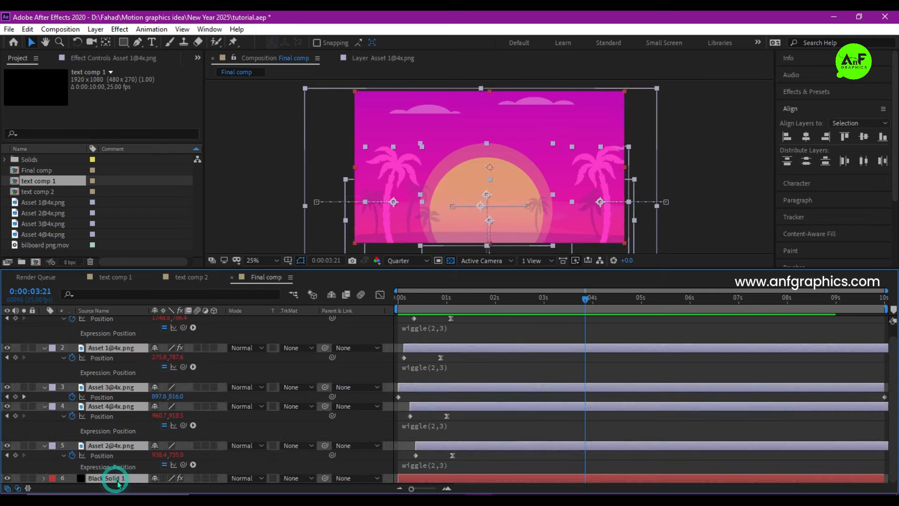
pyautogui.press('u')
pyautogui.click(161, 462)
pyautogui.moveTo(54, 185); pyautogui.dragTo(117, 321)
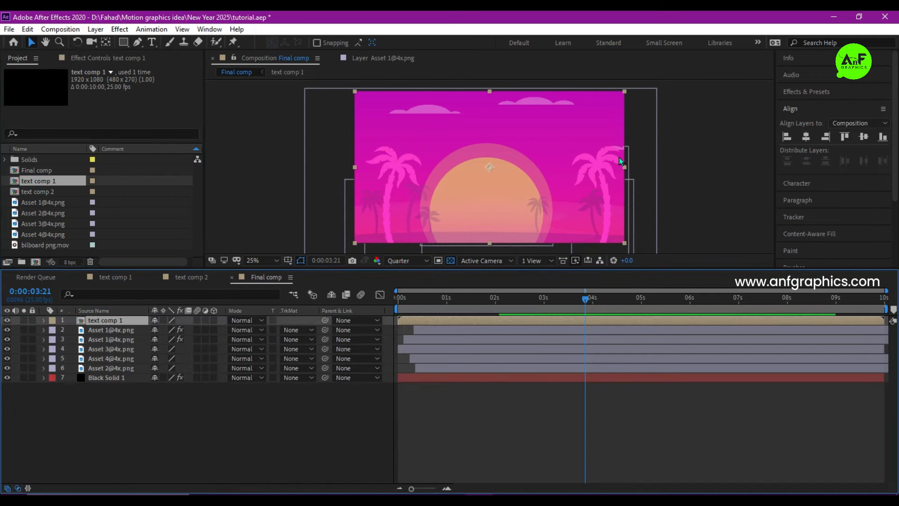
pyautogui.moveTo(624, 168); pyautogui.dragTo(558, 135)
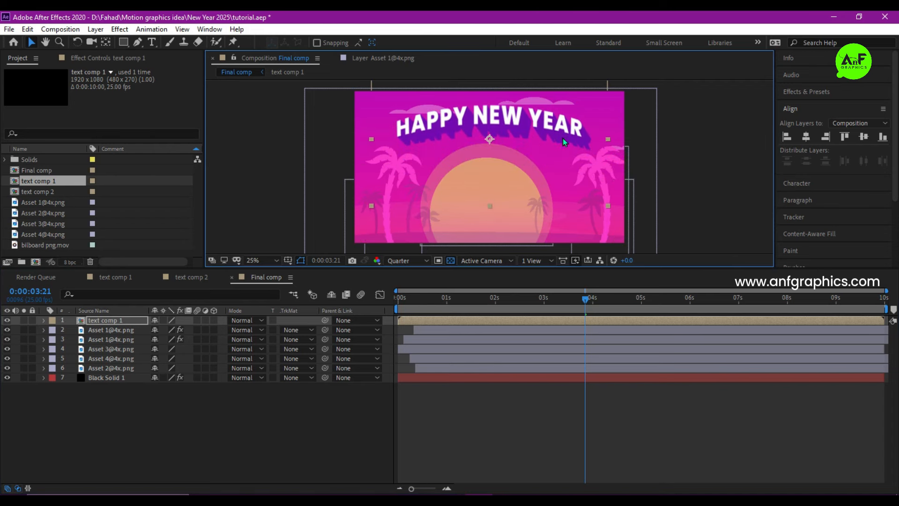
pyautogui.click(806, 136)
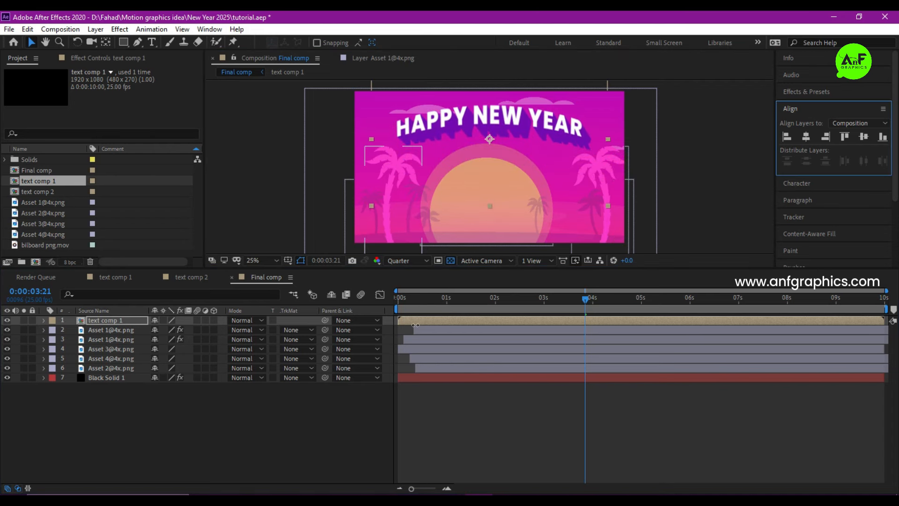
# Step: Delay the text comp 1 layer to start at about 0.4 seconds and preview the text animation
pyautogui.moveTo(409, 322); pyautogui.dragTo(421, 322)
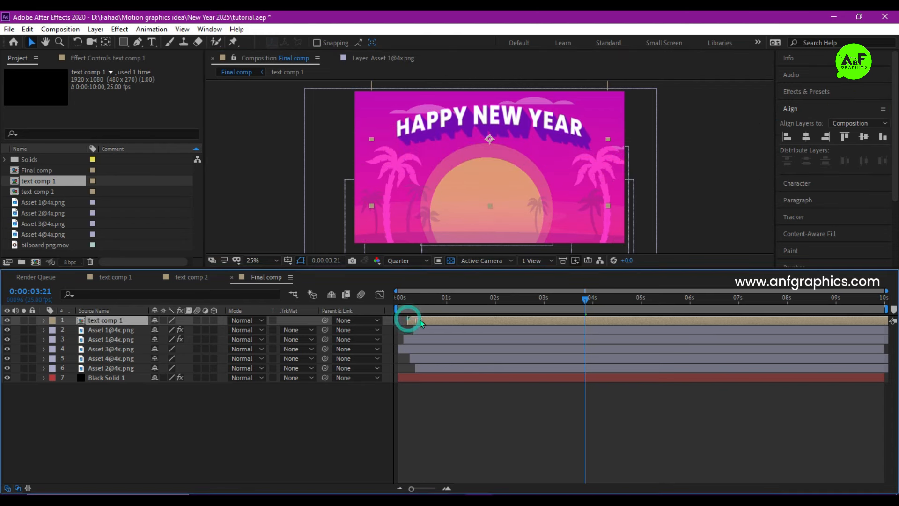
pyautogui.click(402, 302)
pyautogui.press('space')
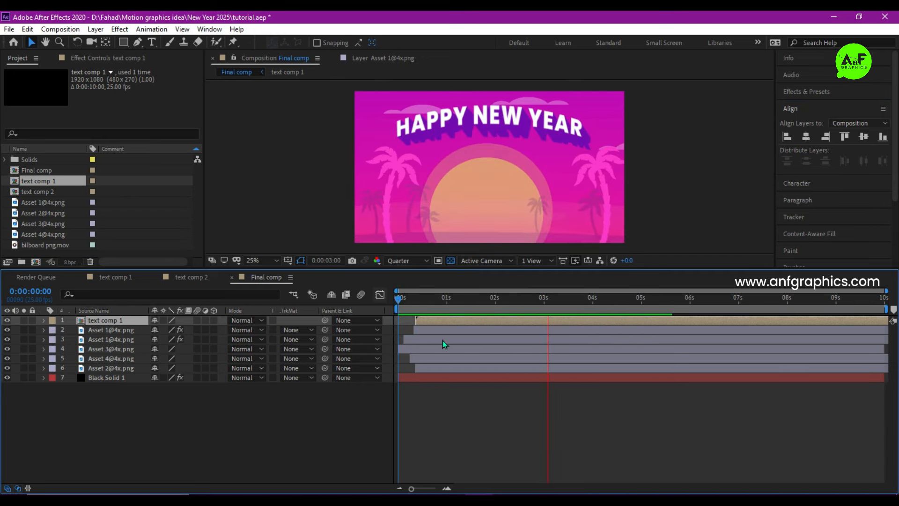
pyautogui.press('space')
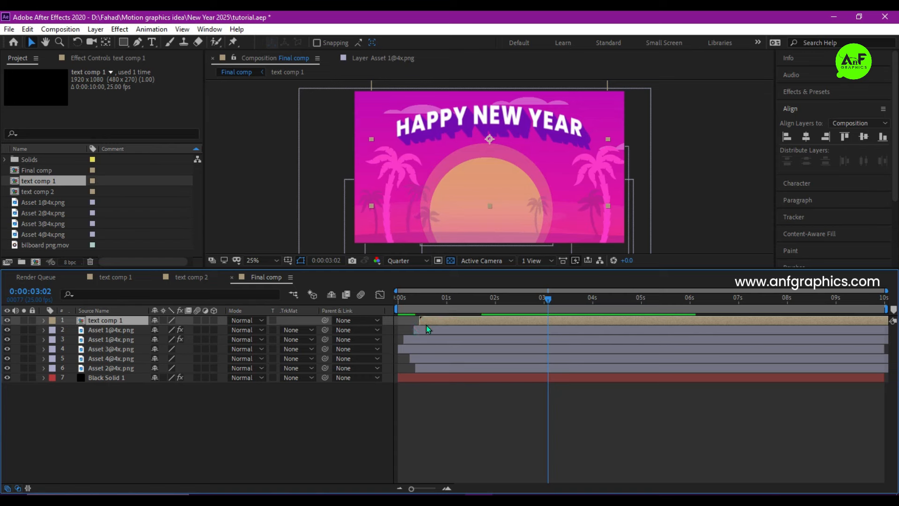
# Step: Add bilboard png.mov as the top layer, scale it down, and position it below the HAPPY NEW YEAR text
pyautogui.click(39, 191)
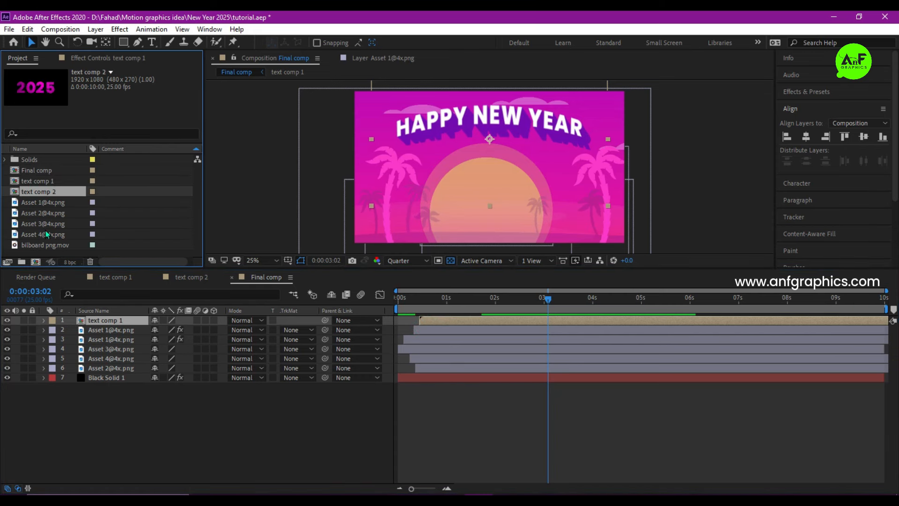
pyautogui.click(44, 248)
pyautogui.moveTo(48, 248); pyautogui.dragTo(85, 320)
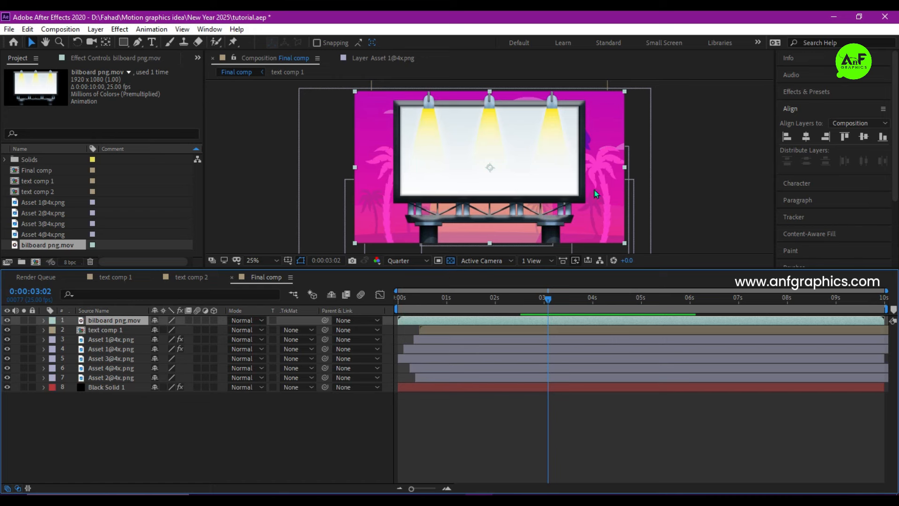
pyautogui.moveTo(625, 171); pyautogui.dragTo(588, 167)
pyautogui.moveTo(537, 179); pyautogui.dragTo(536, 189)
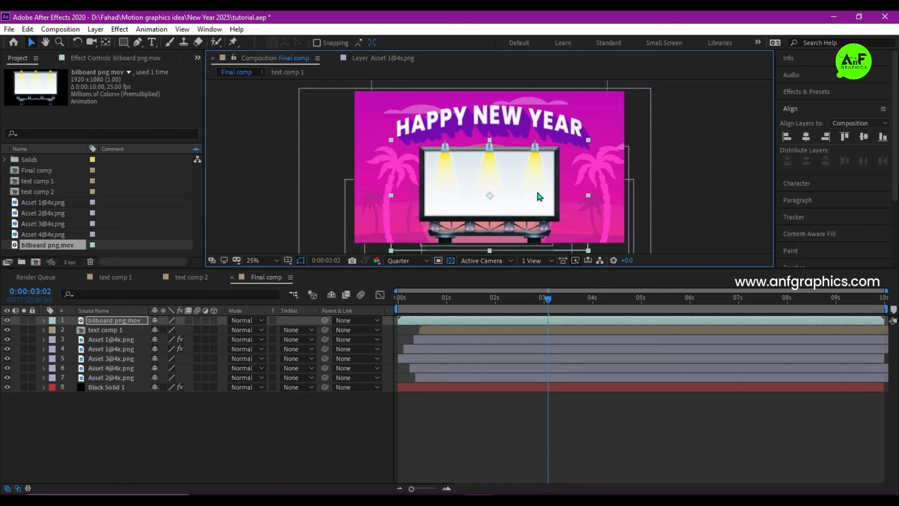
# Step: Delay the bilboard png.mov layer to start at about 0.4 seconds and preview the composition
pyautogui.moveTo(421, 323); pyautogui.dragTo(377, 302)
pyautogui.press('space')
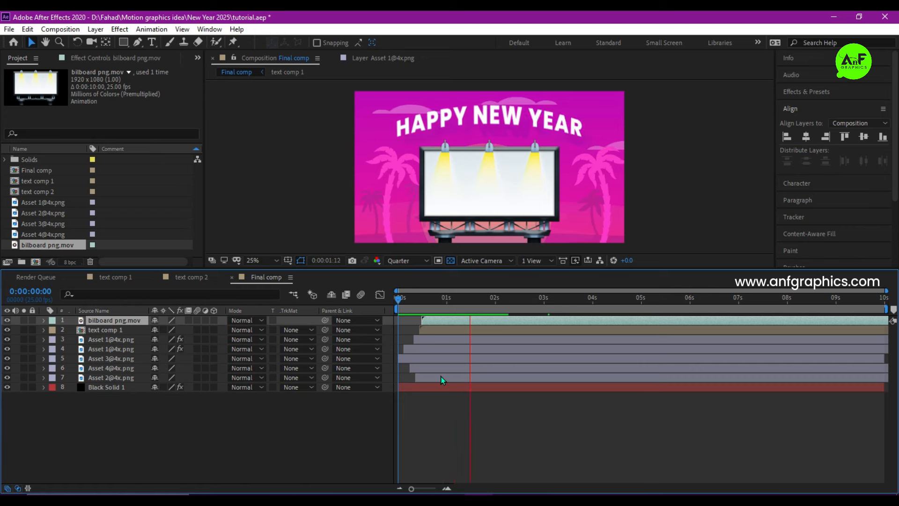
pyautogui.press('space')
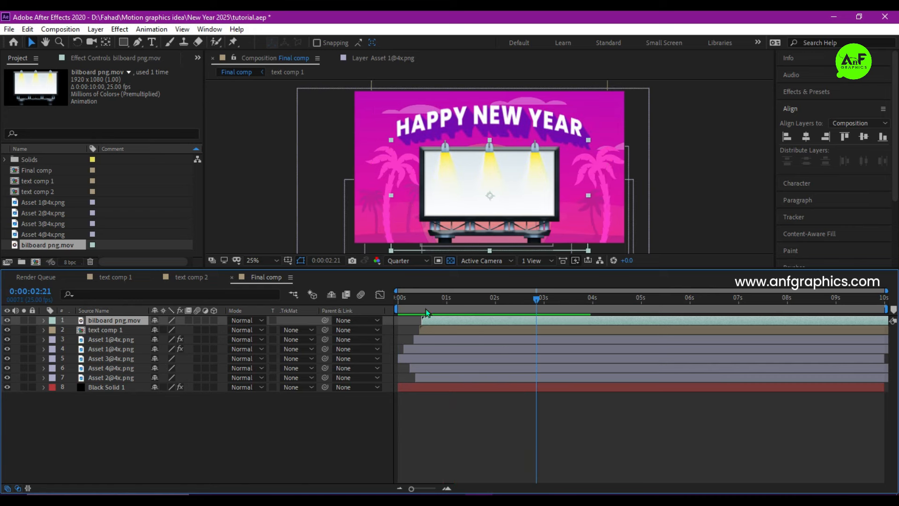
pyautogui.click(425, 302)
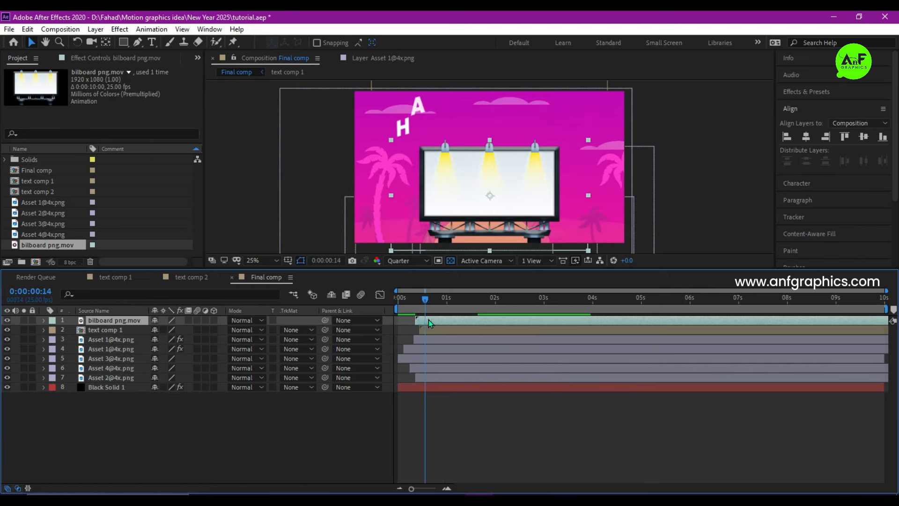
# Step: Animate the billboard's Position from y 1495 below the frame at frame 10 to y 740 shortly before one second
pyautogui.moveTo(426, 307); pyautogui.dragTo(418, 307)
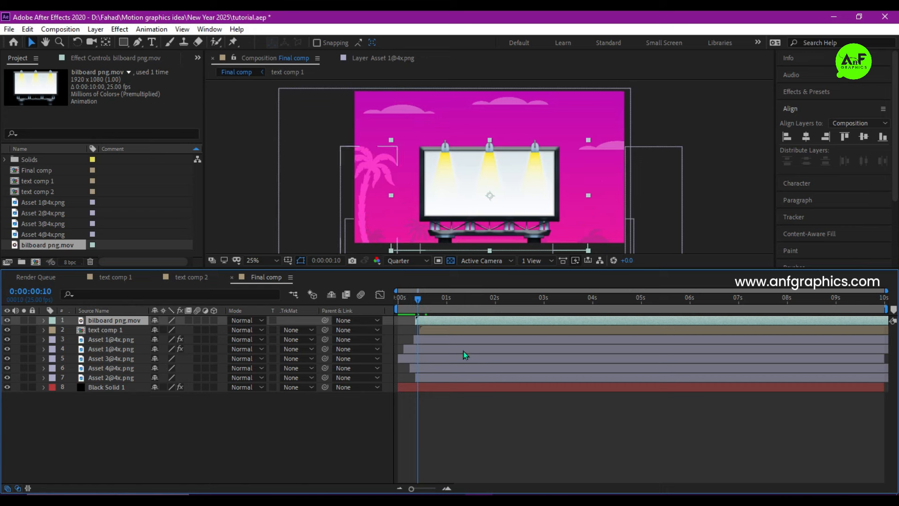
pyautogui.press('p')
pyautogui.click(72, 330)
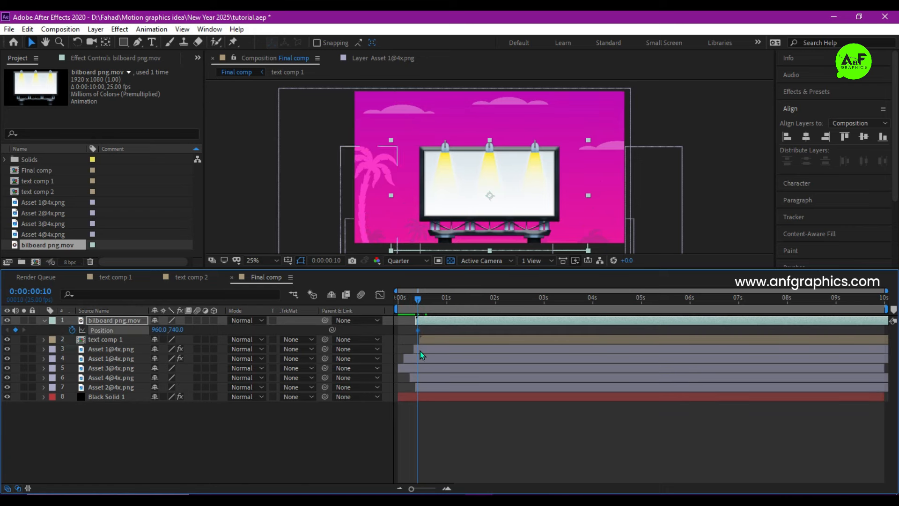
pyautogui.moveTo(435, 331); pyautogui.dragTo(440, 330)
pyautogui.moveTo(174, 330); pyautogui.dragTo(568, 358)
# Step: Apply Easy Ease to the billboard's final Position keyframe, lengthen its ease on the speed graph, and preview from the start
pyautogui.click(439, 330)
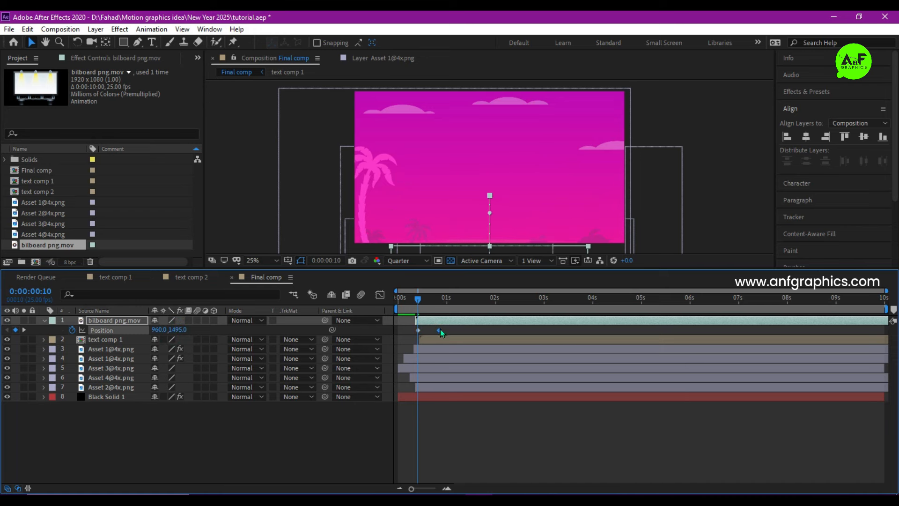
pyautogui.rightClick(439, 331)
pyautogui.moveTo(492, 468)
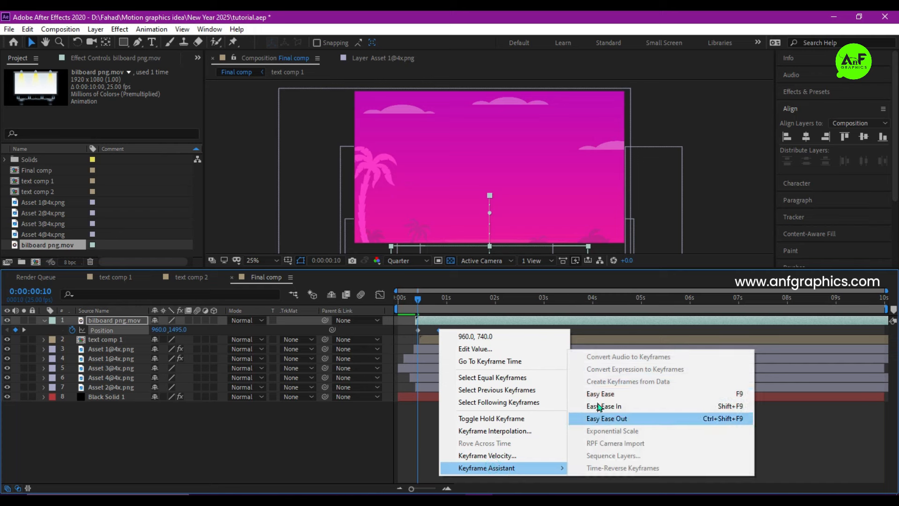
pyautogui.click(603, 394)
pyautogui.click(378, 295)
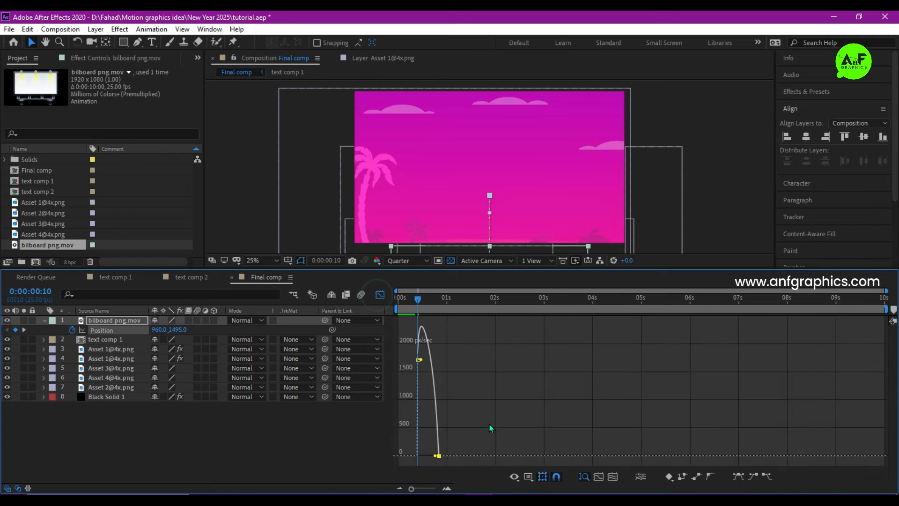
pyautogui.moveTo(431, 456); pyautogui.dragTo(428, 456)
pyautogui.click(380, 294)
pyautogui.moveTo(418, 300); pyautogui.dragTo(398, 300)
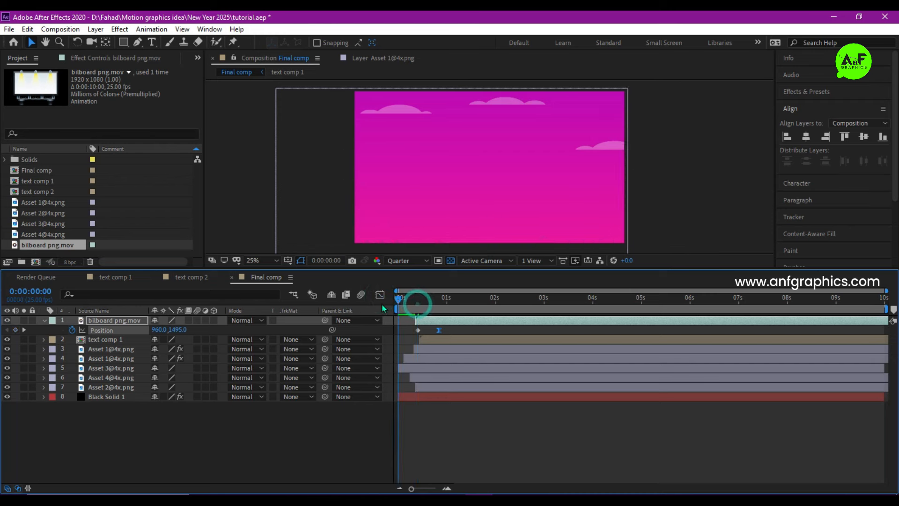
pyautogui.press('space')
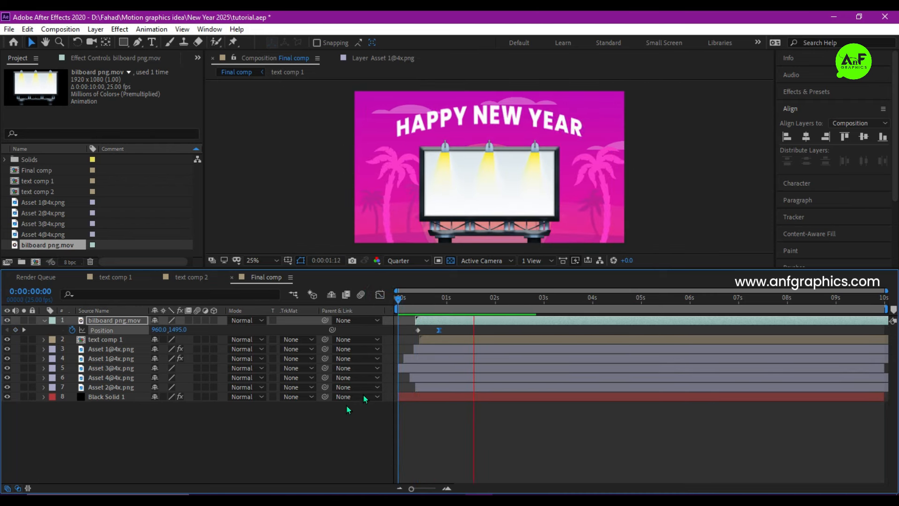
# Step: Slow the billboard's rise by moving its final Position keyframe to about 1.2 seconds, and preview from the start
pyautogui.click(445, 330)
pyautogui.moveTo(442, 330); pyautogui.dragTo(459, 332)
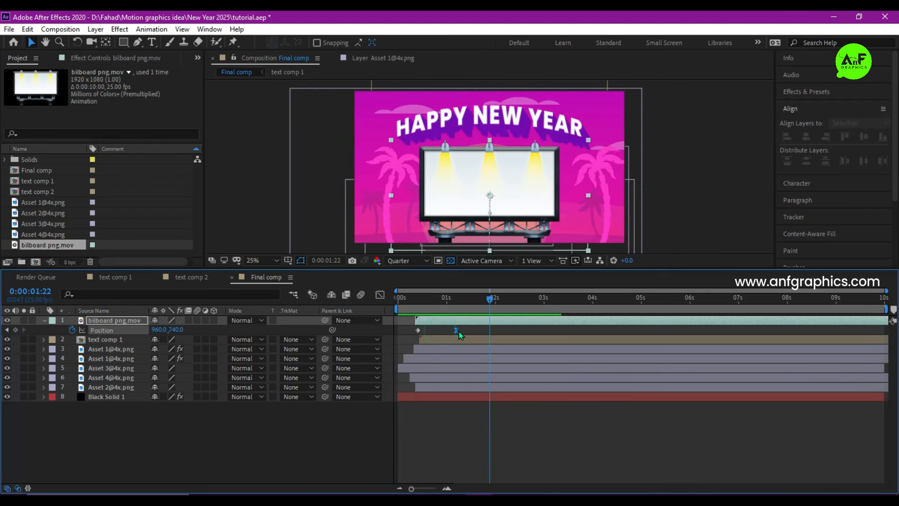
pyautogui.moveTo(421, 304); pyautogui.dragTo(380, 305)
pyautogui.press('space')
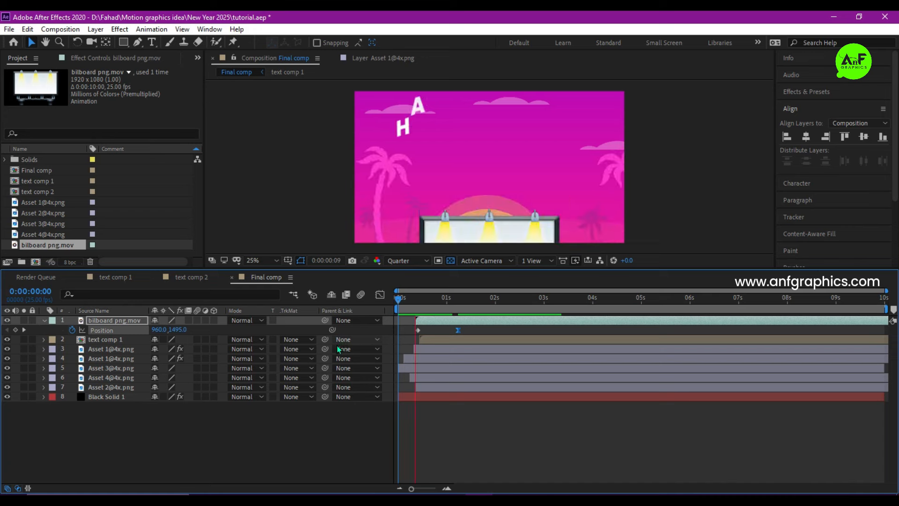
# Step: Delay the bilboard png.mov layer to start at about 0.7 seconds and preview the composition
pyautogui.press('space')
pyautogui.moveTo(428, 321); pyautogui.dragTo(395, 305)
pyautogui.press('space')
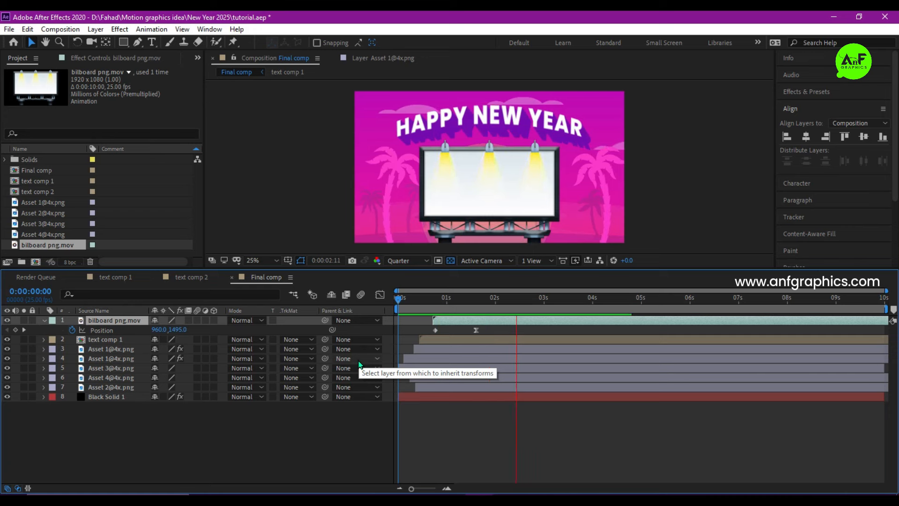
pyautogui.press('space')
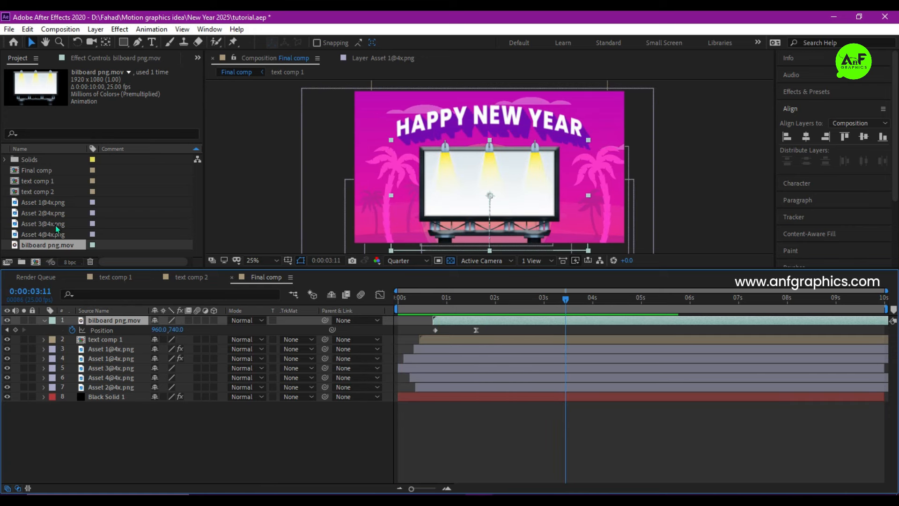
# Step: Add text comp 2 as the top layer, scale it down to fit inside the billboard, and center it horizontally
pyautogui.click(47, 191)
pyautogui.moveTo(46, 198); pyautogui.dragTo(91, 322)
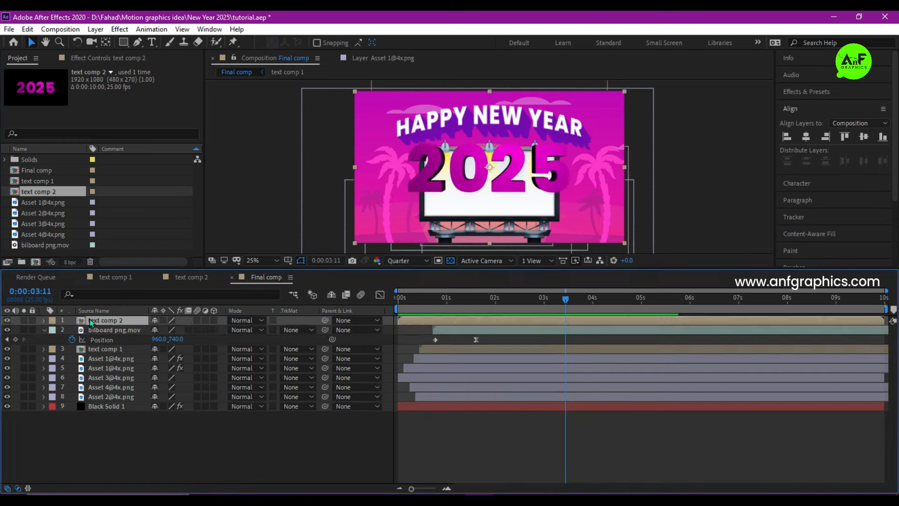
pyautogui.moveTo(625, 167); pyautogui.dragTo(579, 194)
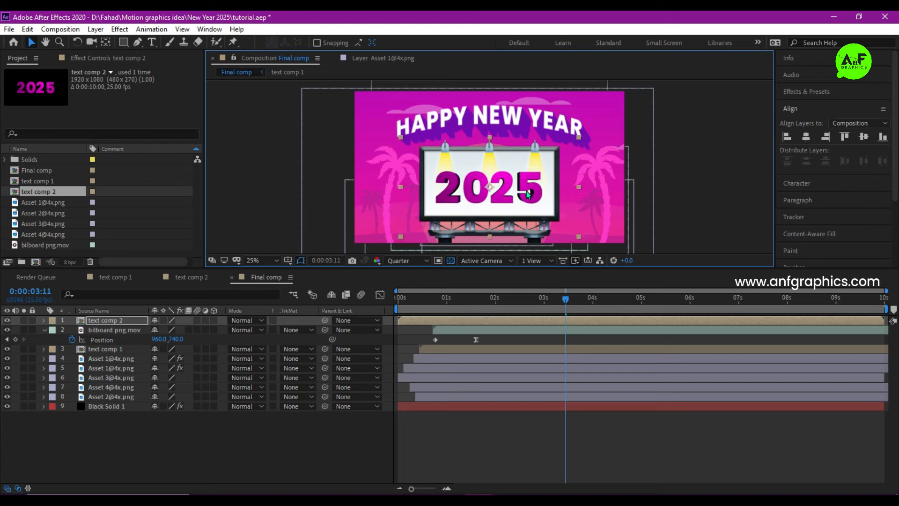
pyautogui.click(807, 137)
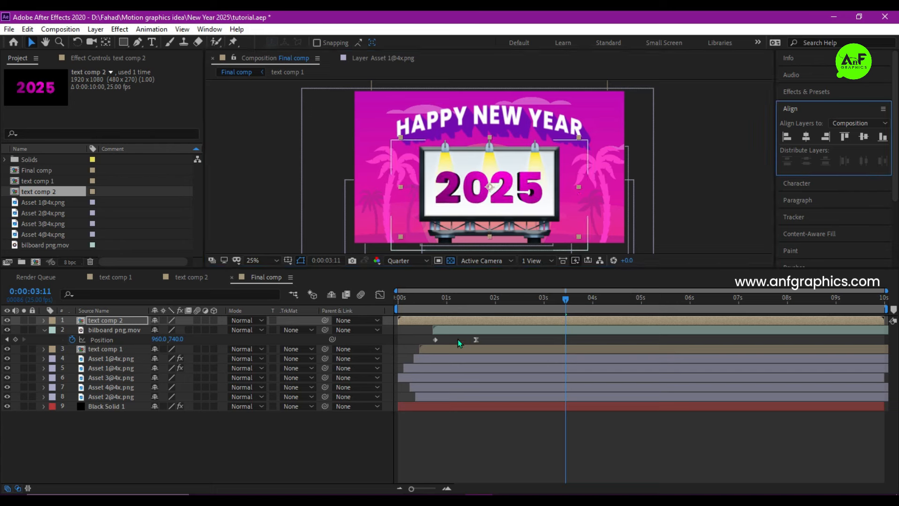
# Step: Delay the text comp 2 layer to start at about 1.4 seconds and preview its timing against the billboard
pyautogui.moveTo(432, 316); pyautogui.dragTo(448, 315)
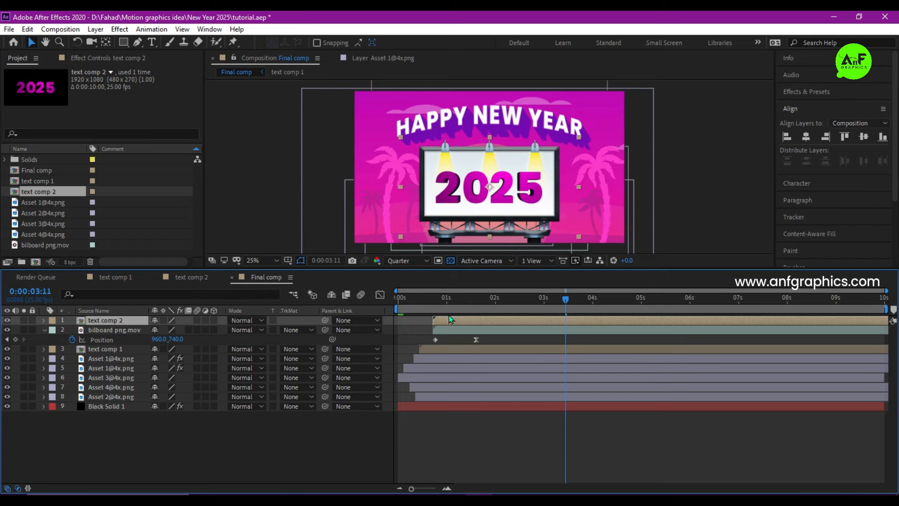
pyautogui.press('Home')
pyautogui.press('space')
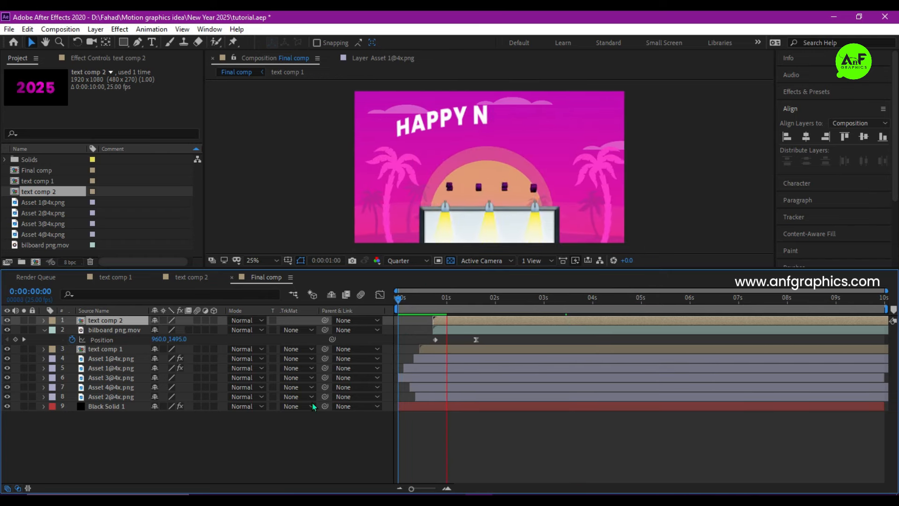
pyautogui.moveTo(468, 322); pyautogui.dragTo(502, 322)
pyautogui.press('space')
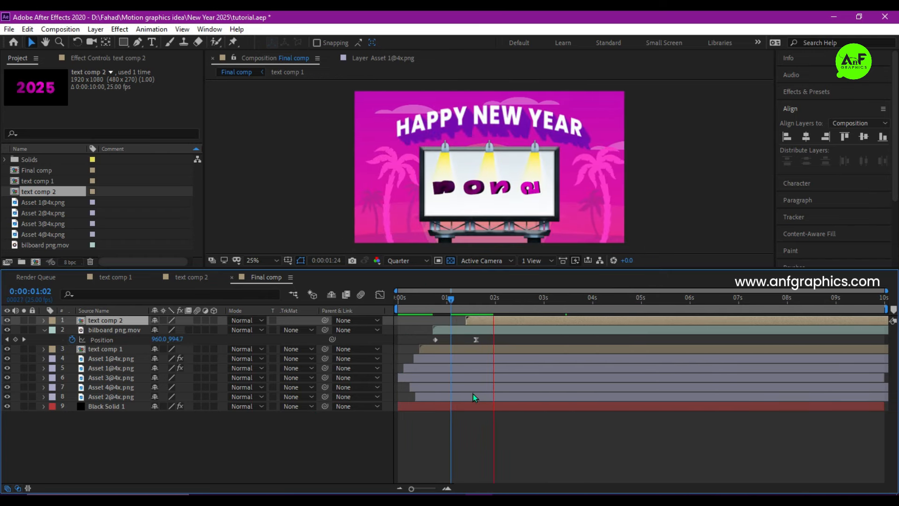
pyautogui.press('space')
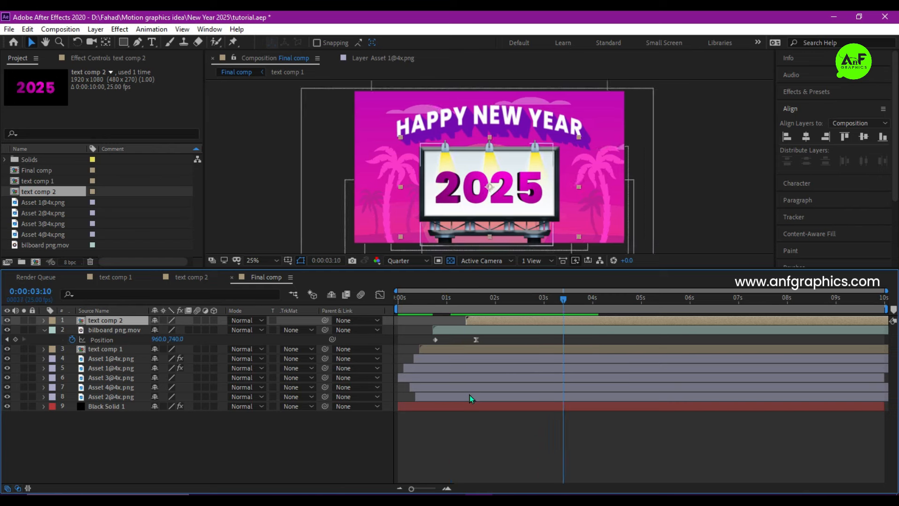
# Step: Add the expression wiggle(2,3) to the Position of text comp 2 and preview the motion
pyautogui.press('i')
pyautogui.press('p')
pyautogui.keyDown('alt'); pyautogui.click(73, 330); pyautogui.keyUp('alt')
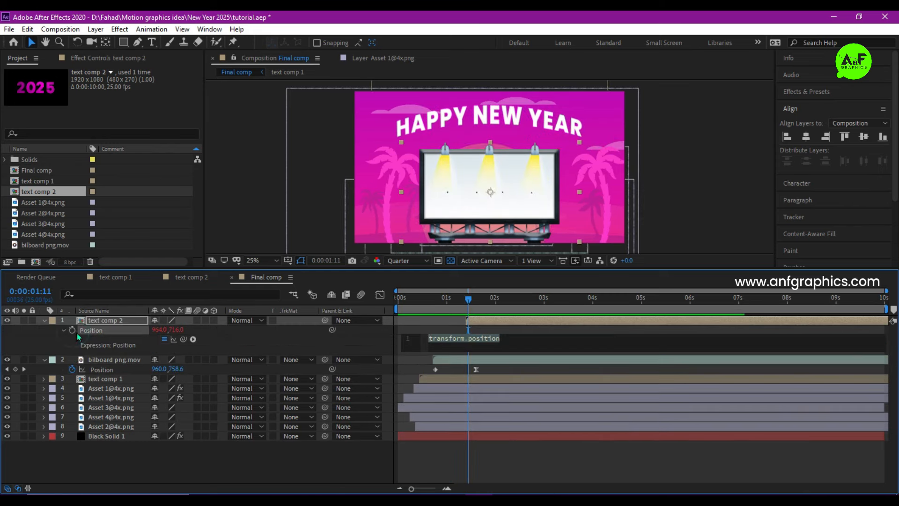
pyautogui.write('wiggle(2,3)')
pyautogui.moveTo(456, 303); pyautogui.dragTo(427, 302)
pyautogui.press('space')
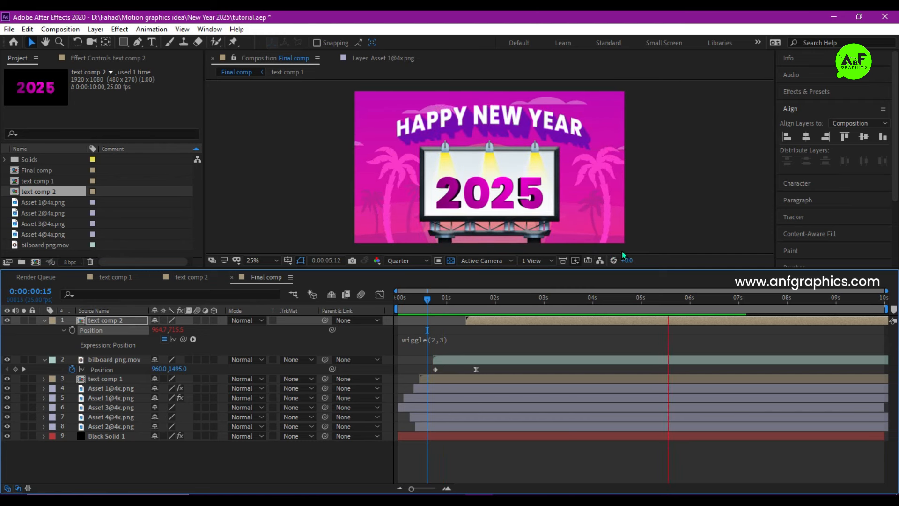
pyautogui.click(537, 295)
# Step: Create a black solid as the top layer and apply the CC Particle World effect to it
pyautogui.rightClick(171, 450)
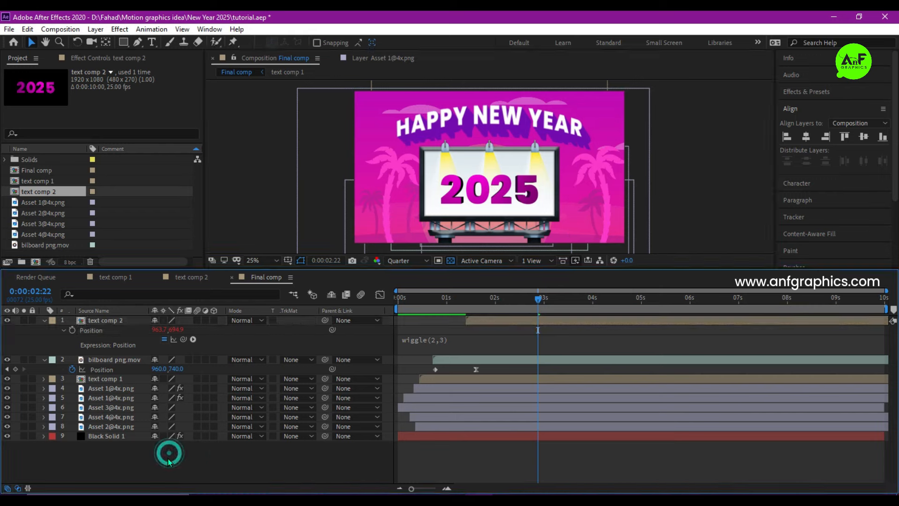
pyautogui.click(201, 333)
pyautogui.click(340, 364)
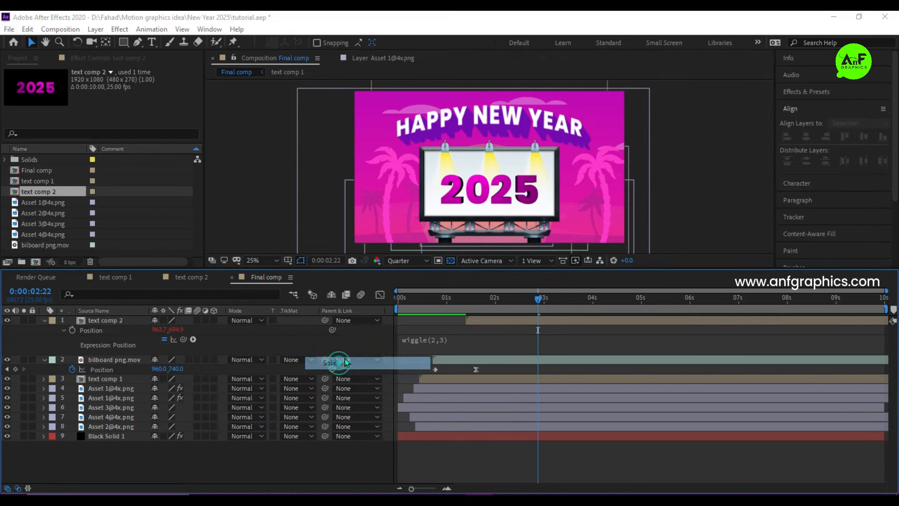
pyautogui.click(490, 358)
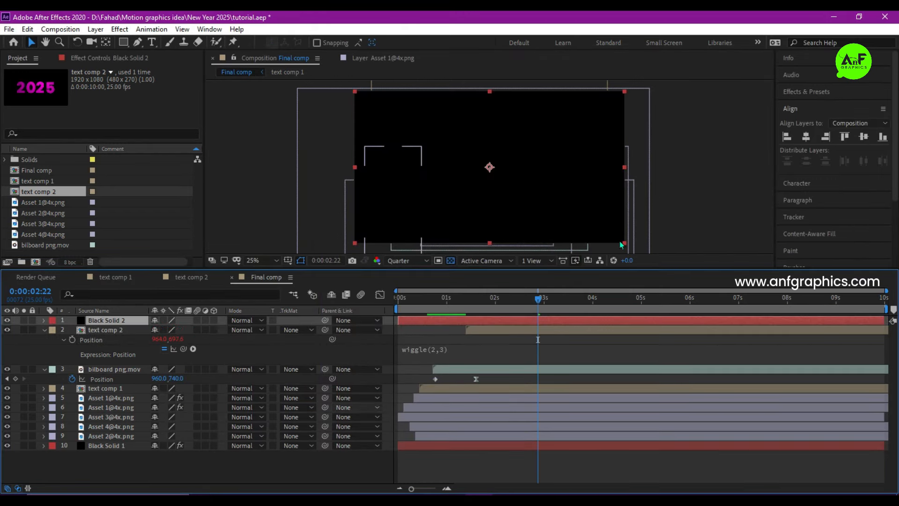
pyautogui.click(813, 89)
pyautogui.click(806, 104)
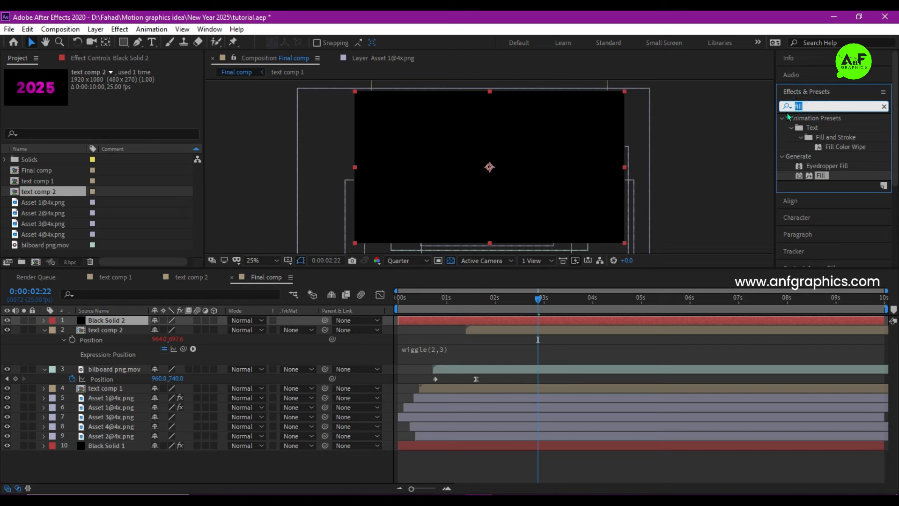
pyautogui.write('particle')
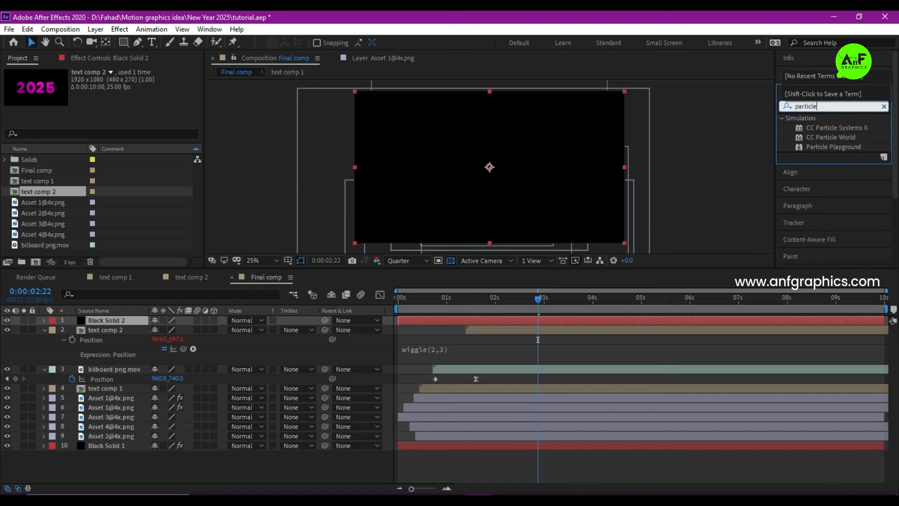
pyautogui.doubleClick(831, 137)
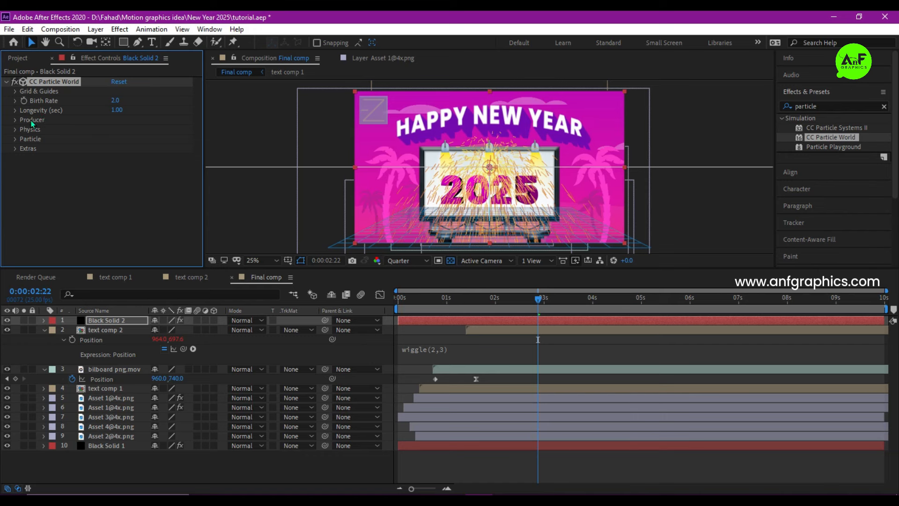
# Step: Set the Particle Type to QuadPolygon and spread the producer to Radius X 0.595 and Radius Y 0.365
pyautogui.click(14, 141)
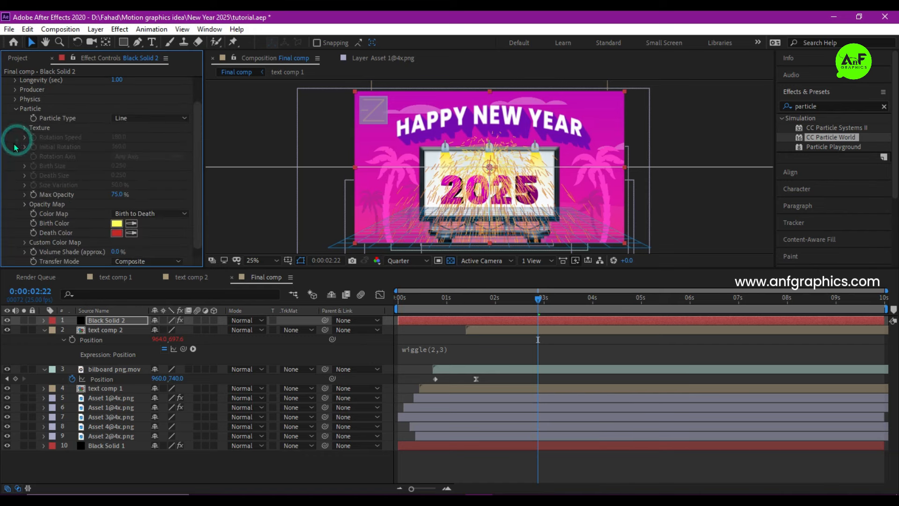
pyautogui.click(175, 120)
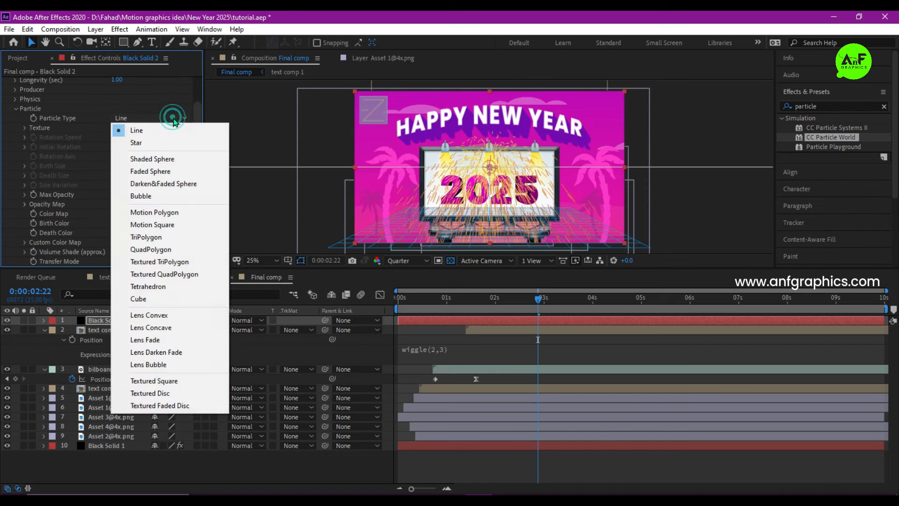
pyautogui.click(163, 249)
pyautogui.click(16, 121)
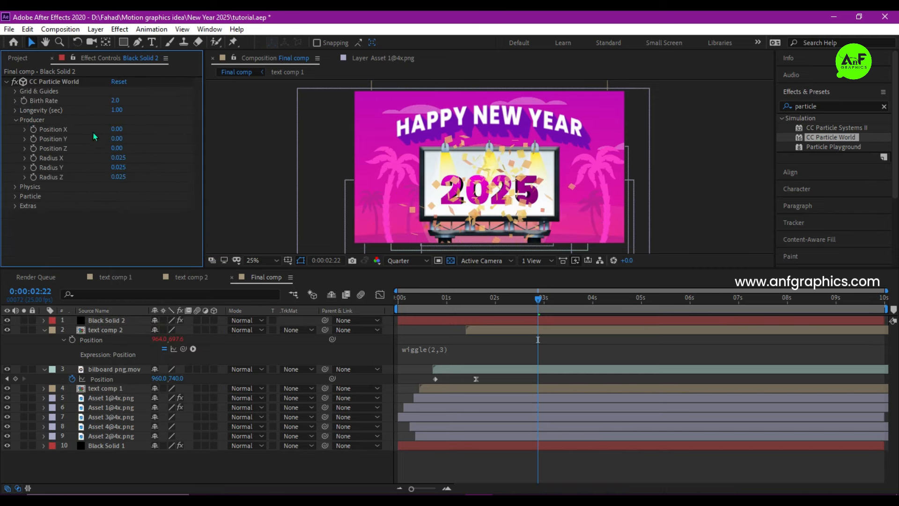
pyautogui.moveTo(117, 158); pyautogui.dragTo(138, 172)
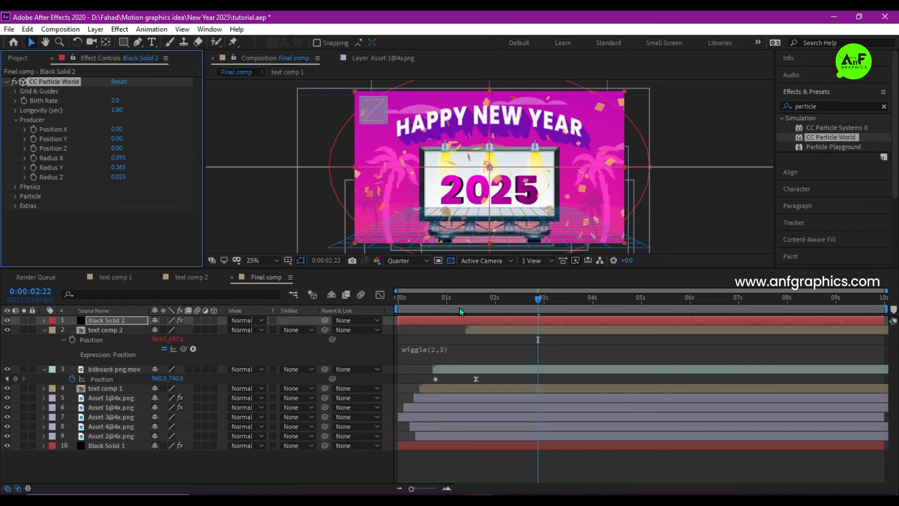
# Step: Delay the Black Solid 2 particle layer to start at about 1.2 seconds and preview from the start
pyautogui.moveTo(463, 305); pyautogui.dragTo(475, 330)
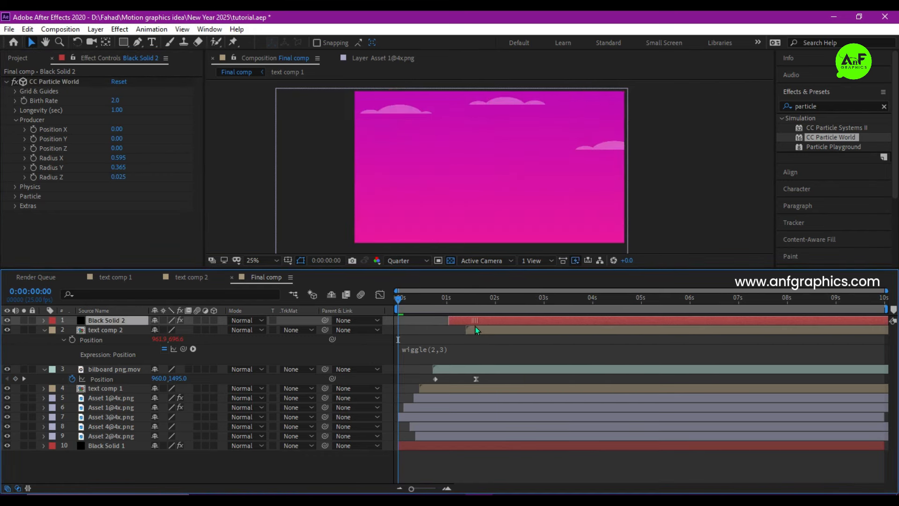
pyautogui.press('space')
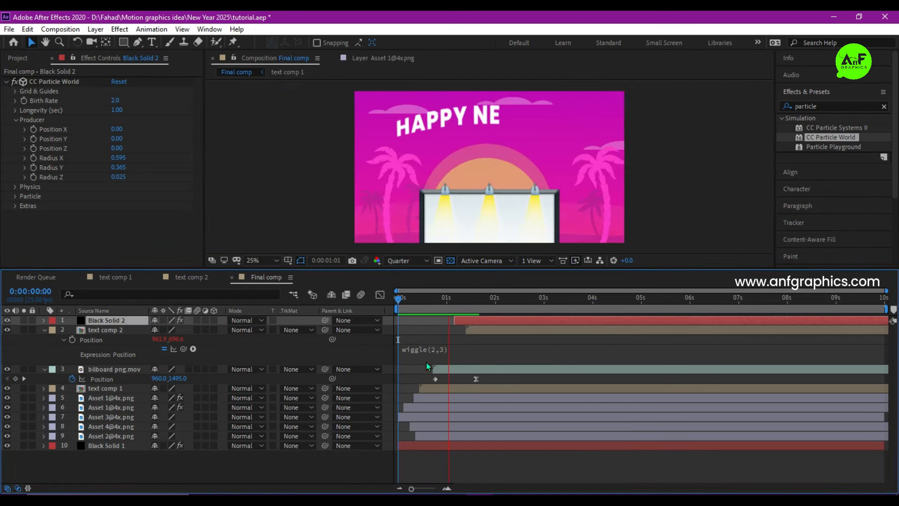
pyautogui.press('space')
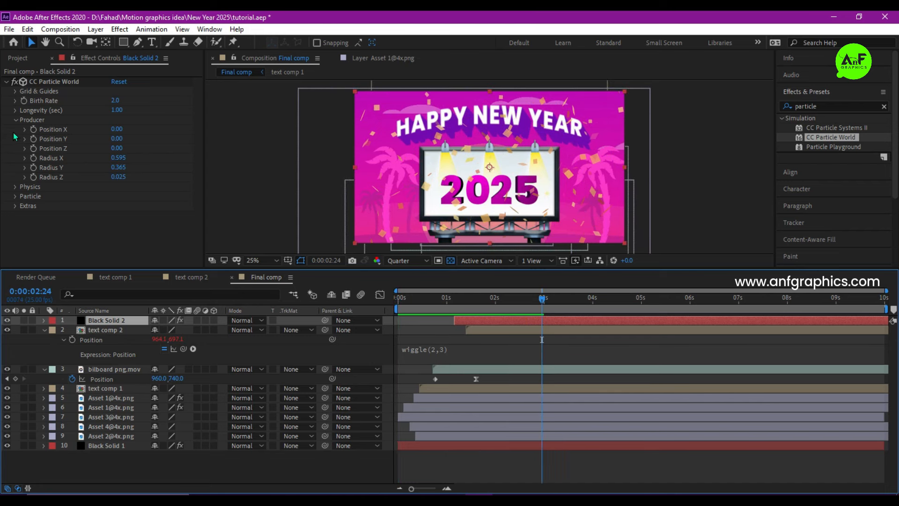
# Step: Set the particle Gravity to 0.1, expand the Floor settings, and preview the particles
pyautogui.click(16, 187)
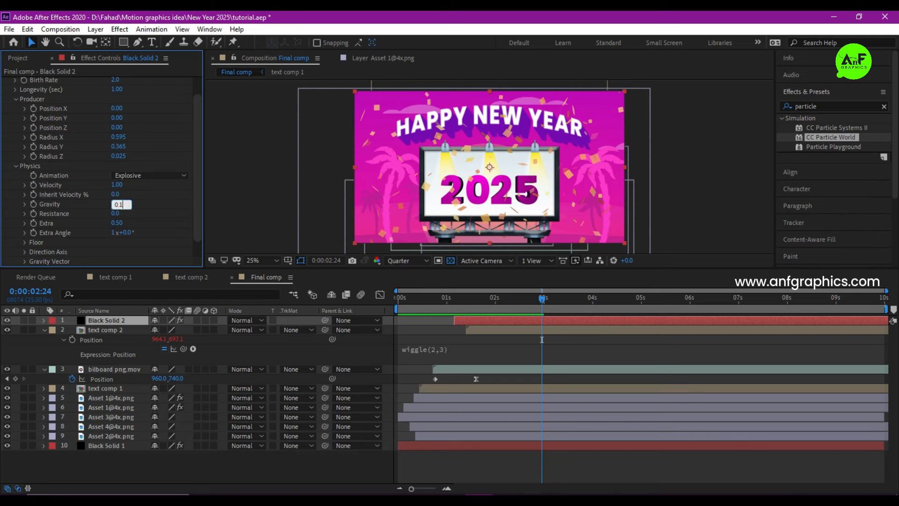
pyautogui.press('Return')
pyautogui.click(24, 243)
pyautogui.press('space')
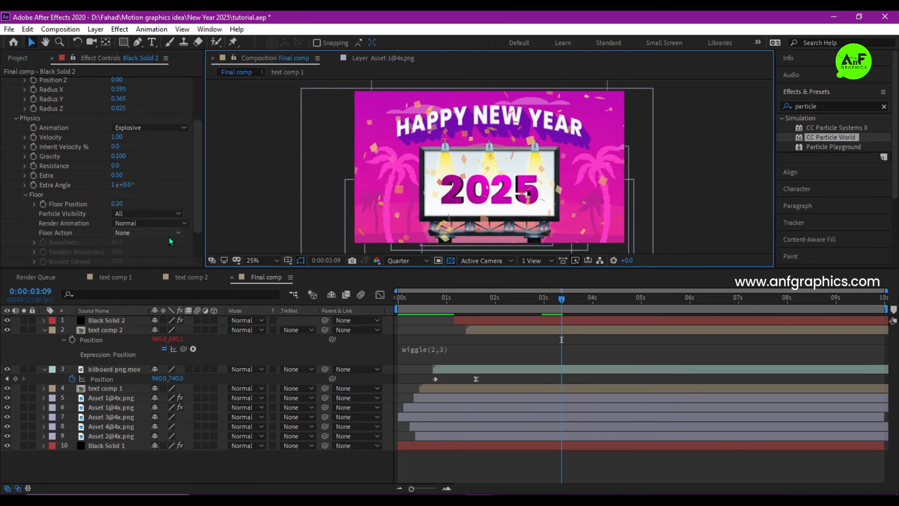
# Step: Set the particles' Floor Action to Bounce with a Bounciness of 28.3
pyautogui.click(178, 233)
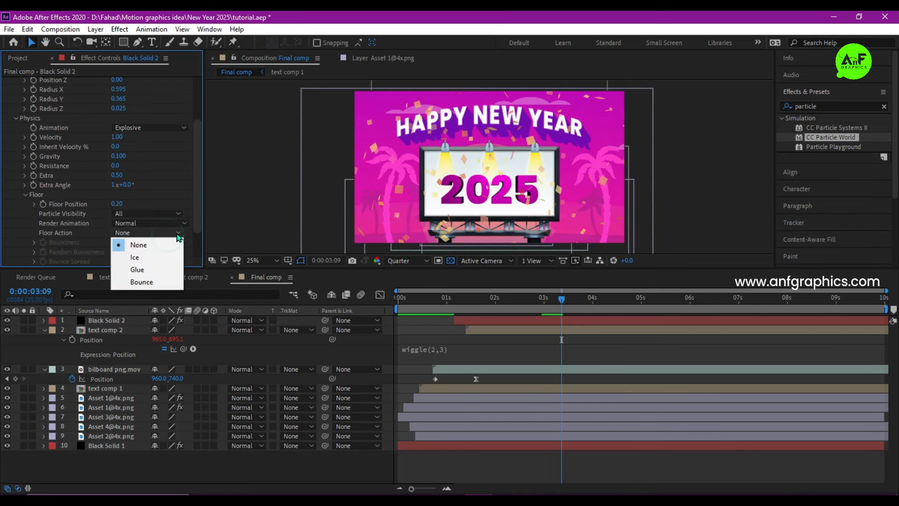
pyautogui.click(155, 282)
pyautogui.scroll(-2, 132, 222)
pyautogui.moveTo(135, 214); pyautogui.dragTo(91, 216)
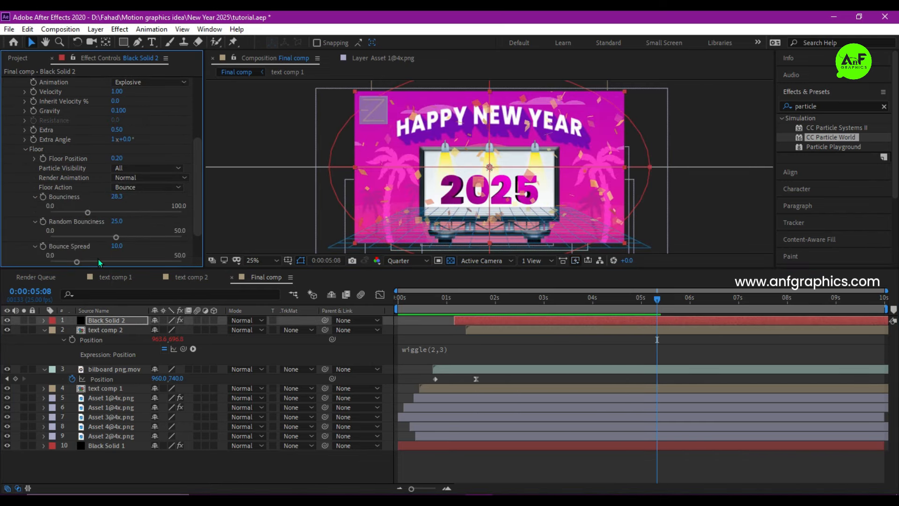
pyautogui.scroll(-2, 108, 234)
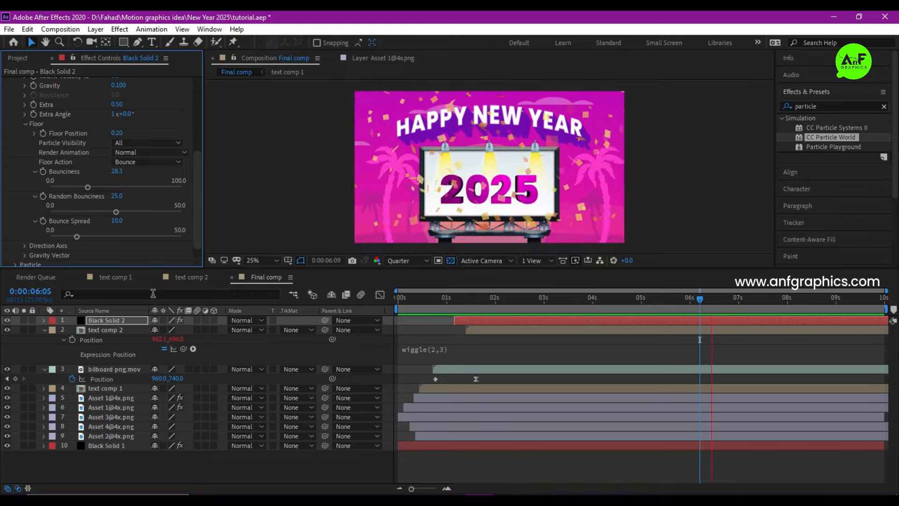